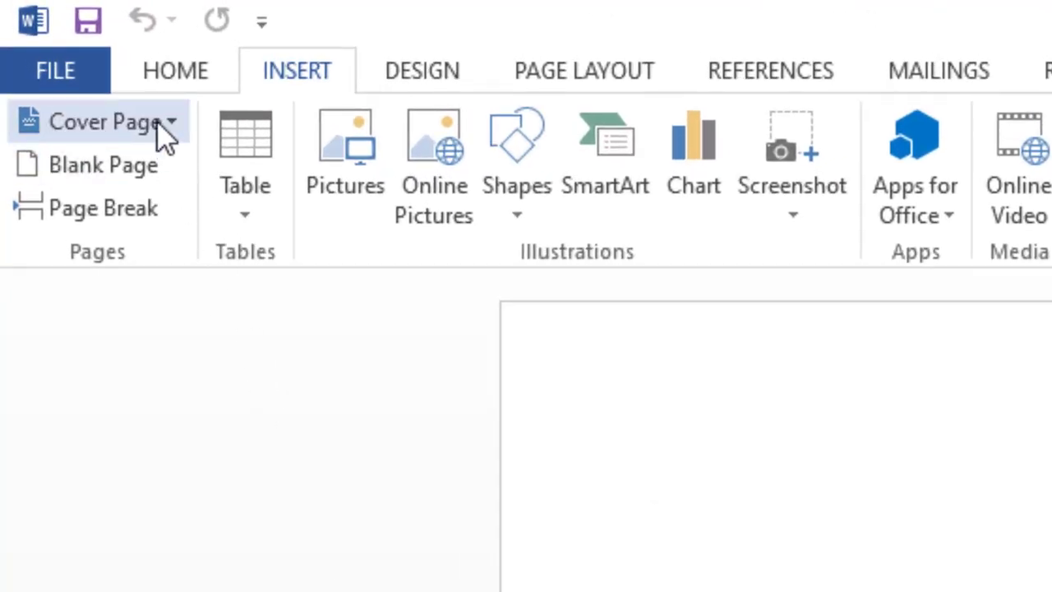
# Insert the built-in Motion cover page, with its train photo and [Year] and [Document title] placeholders.
pyautogui.click(160, 123)
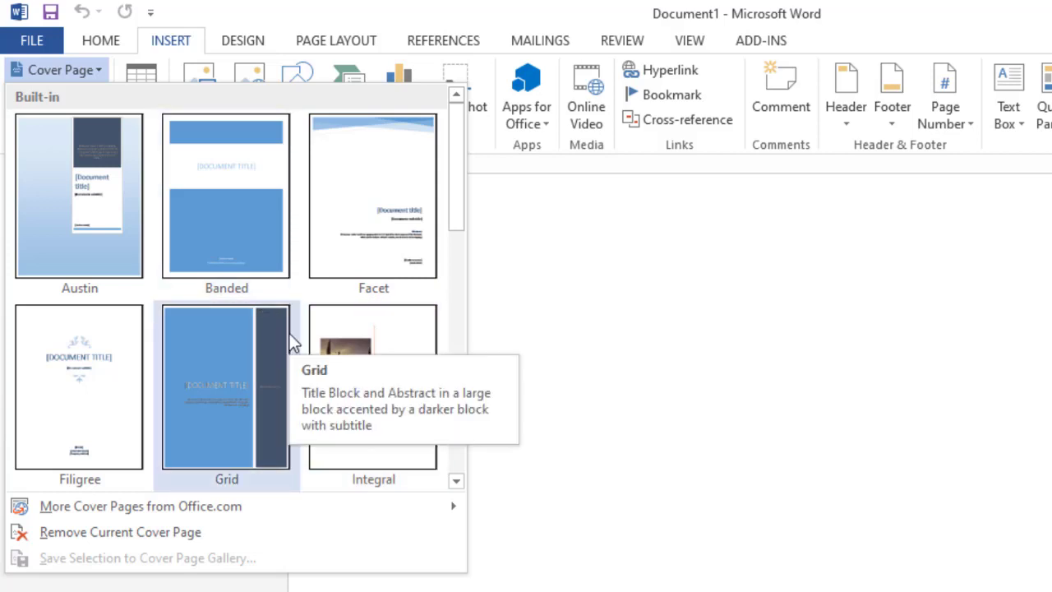
pyautogui.scroll(-3, 292, 341)
pyautogui.scroll(3, 207, 329)
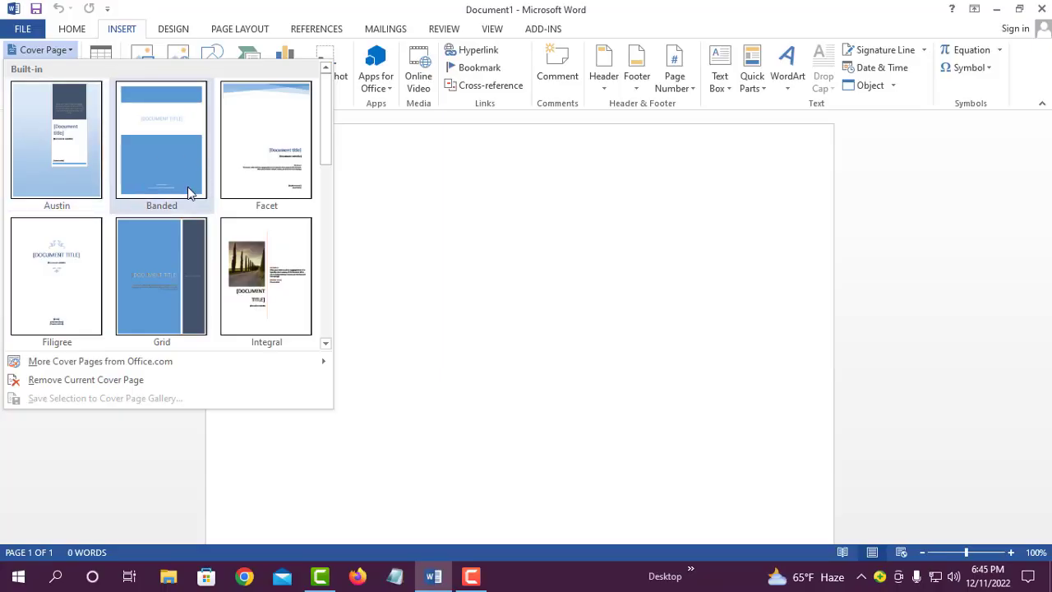
pyautogui.scroll(-1, 259, 265)
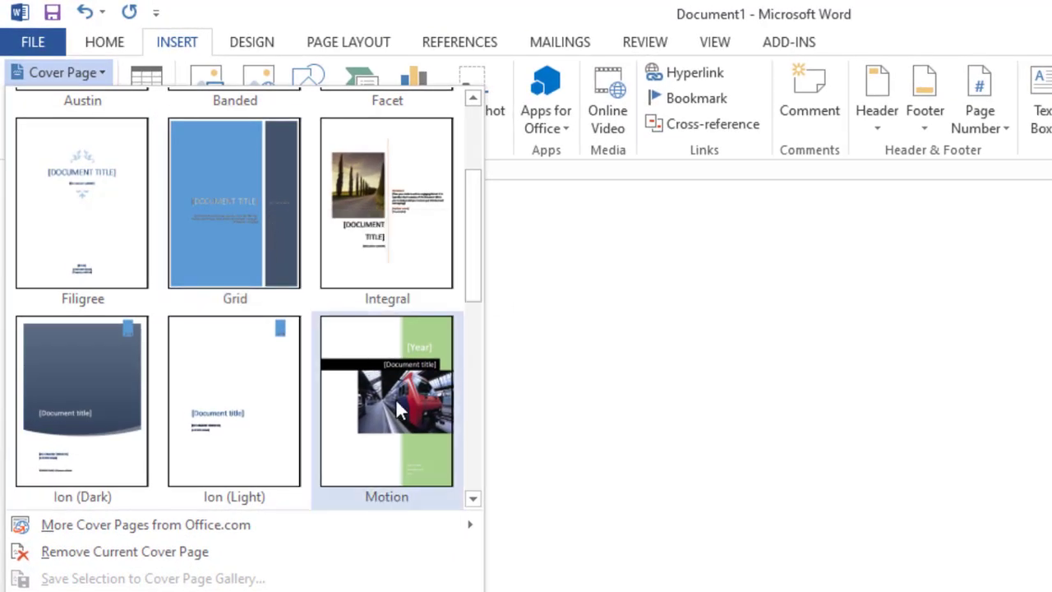
pyautogui.click(388, 428)
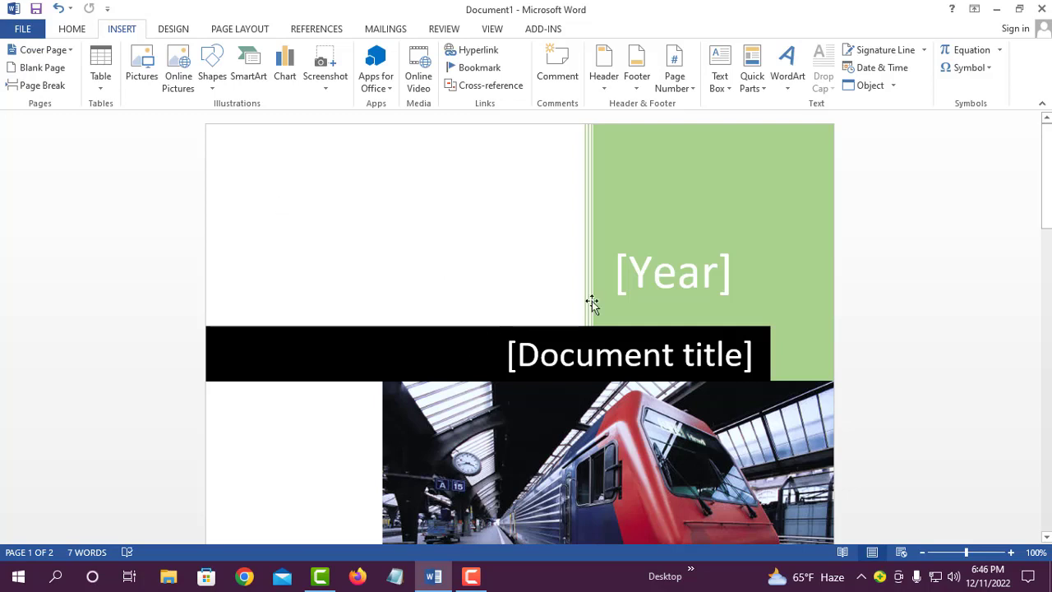
# Shift the cover's train photo slightly left so it sits just below the title bar.
pyautogui.scroll(-2, 599, 268)
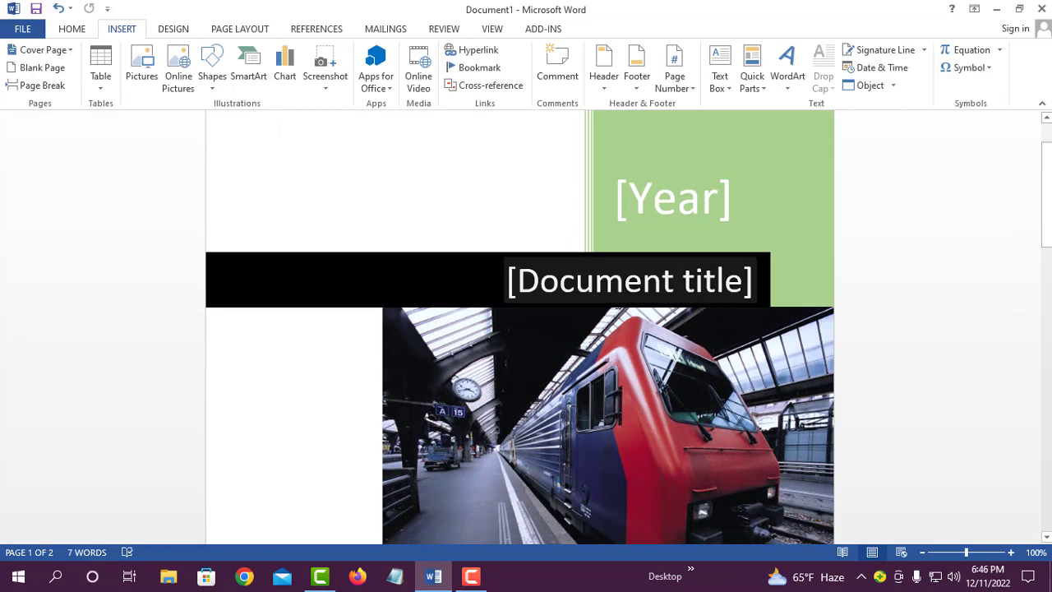
pyautogui.scroll(-2, 534, 337)
pyautogui.click(536, 336)
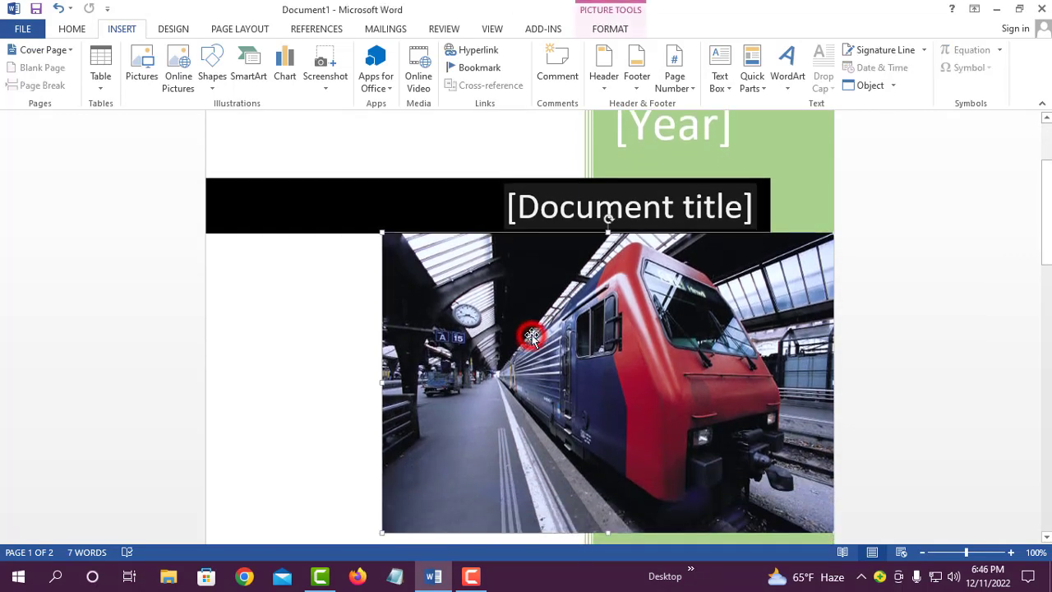
pyautogui.moveTo(511, 337)
pyautogui.mouseDown()
pyautogui.moveTo(408, 328)
pyautogui.moveTo(527, 338)
pyautogui.mouseUp()
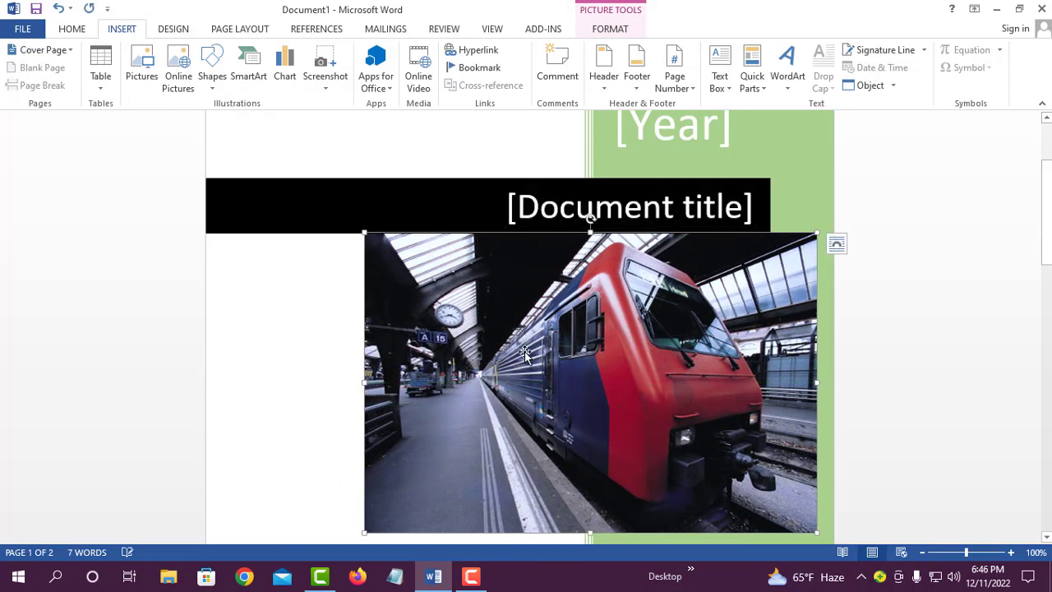
pyautogui.scroll(-7, 501, 372)
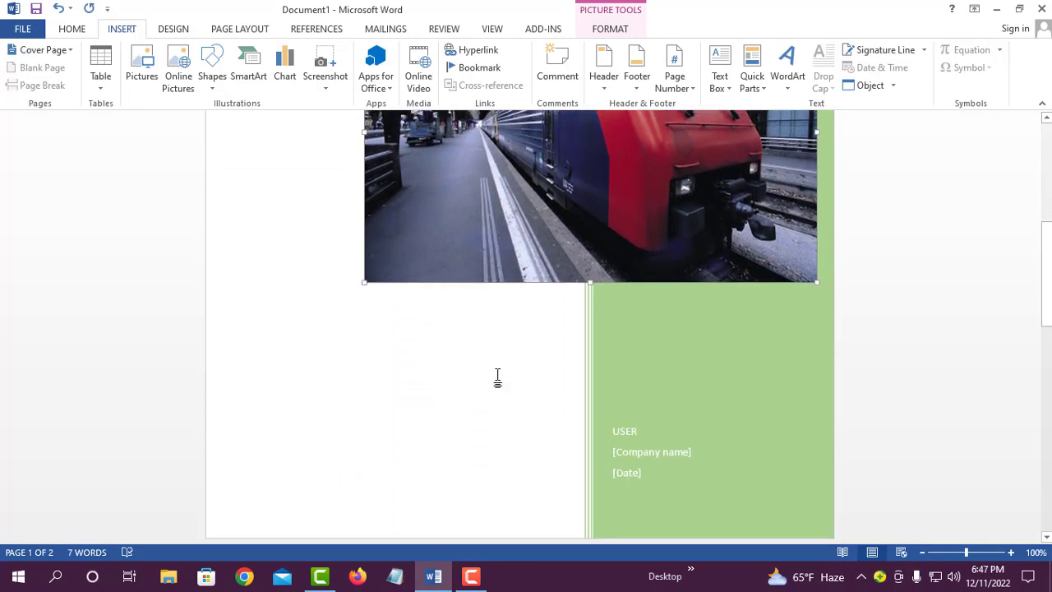
pyautogui.scroll(10, 618, 388)
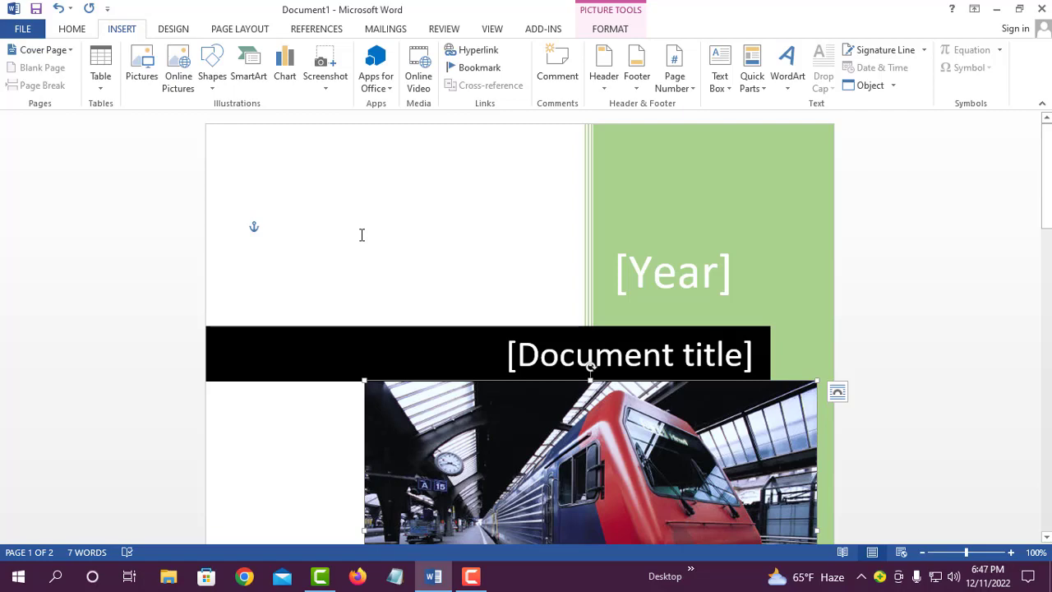
pyautogui.click(641, 283)
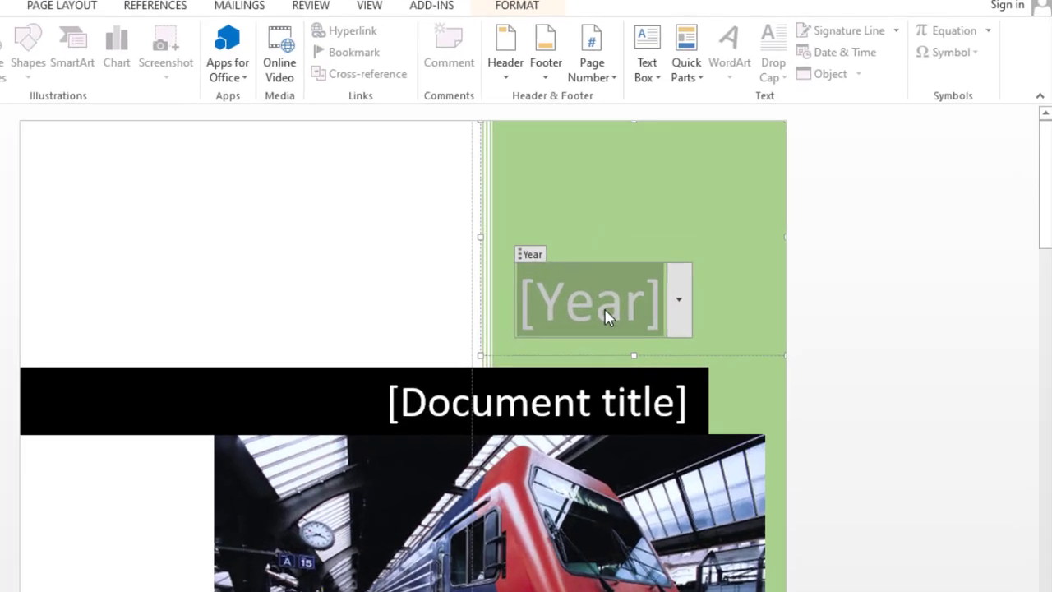
# Fill the [Year] field from its date picker, then change 2022 to 2023.
pyautogui.click(573, 312)
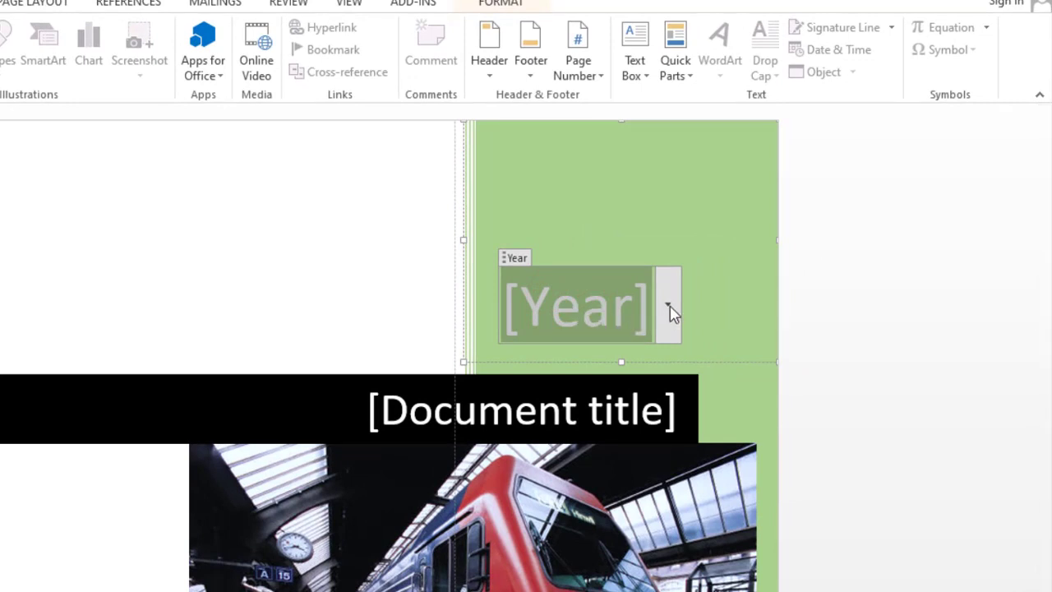
pyautogui.click(668, 308)
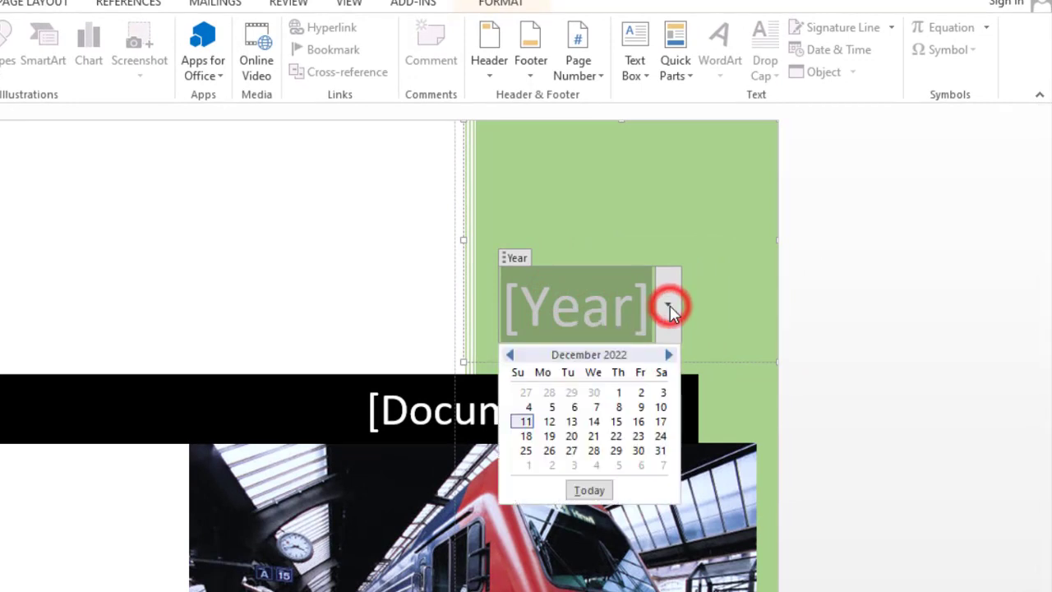
pyautogui.click(603, 408)
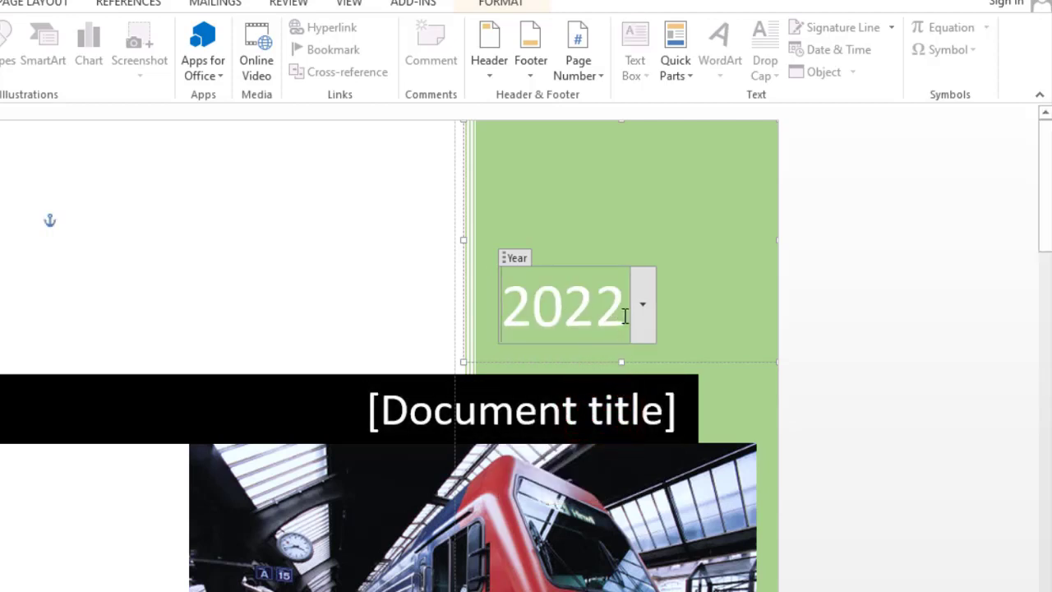
pyautogui.click(624, 314)
pyautogui.press('BackSpace')
pyautogui.press('BackSpace')
pyautogui.press('BackSpace')
pyautogui.press('BackSpace')
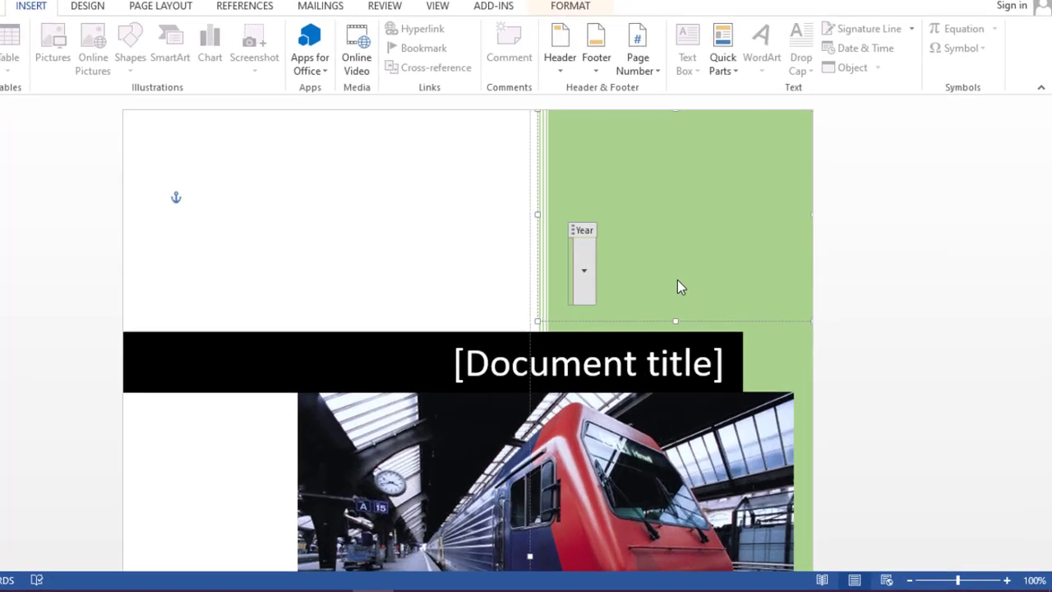
pyautogui.write('2023')
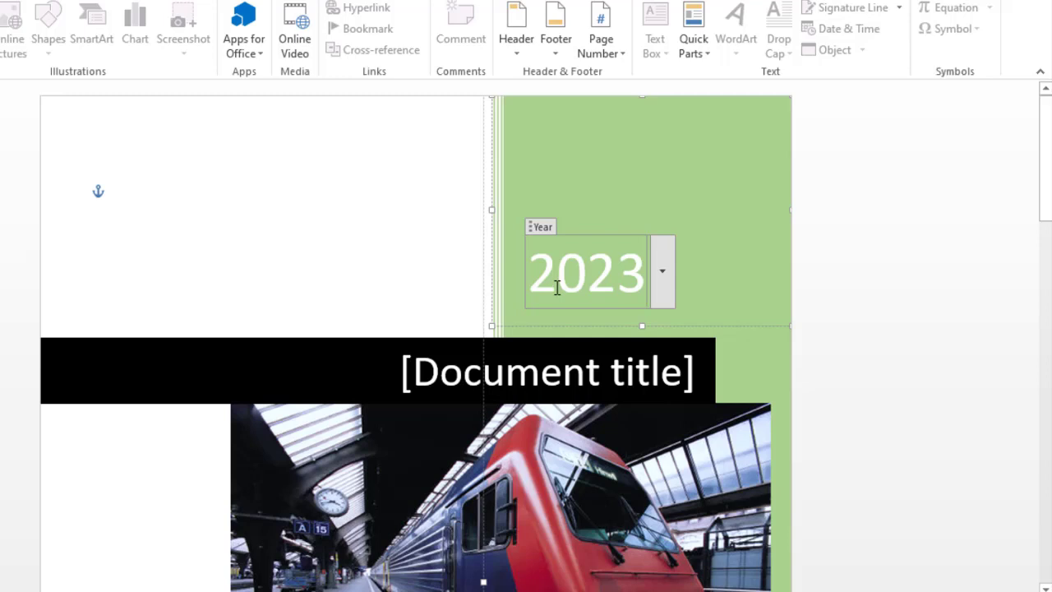
pyautogui.scroll(-1, 557, 287)
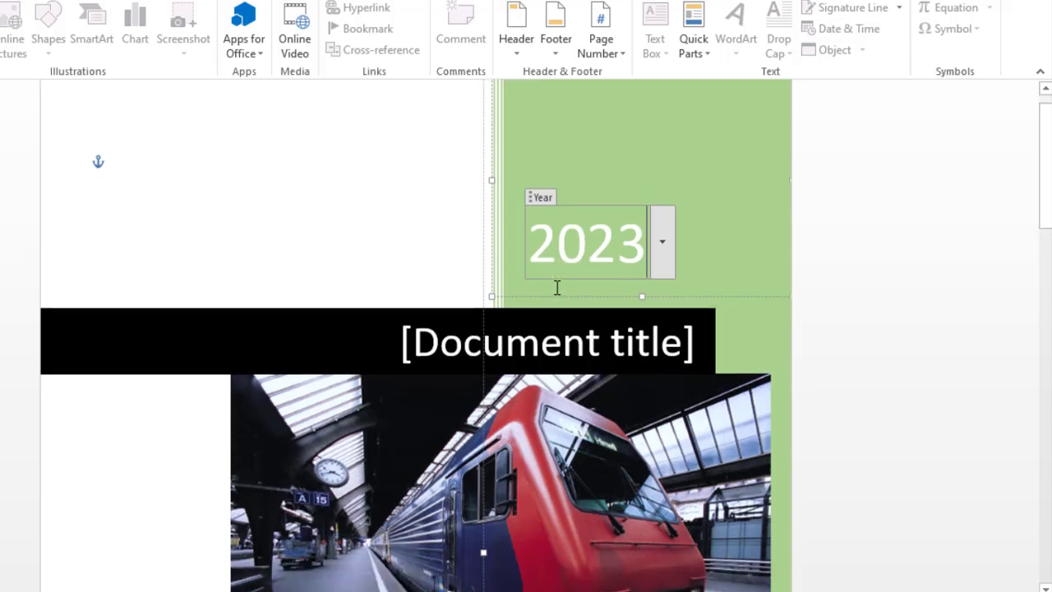
pyautogui.click(599, 322)
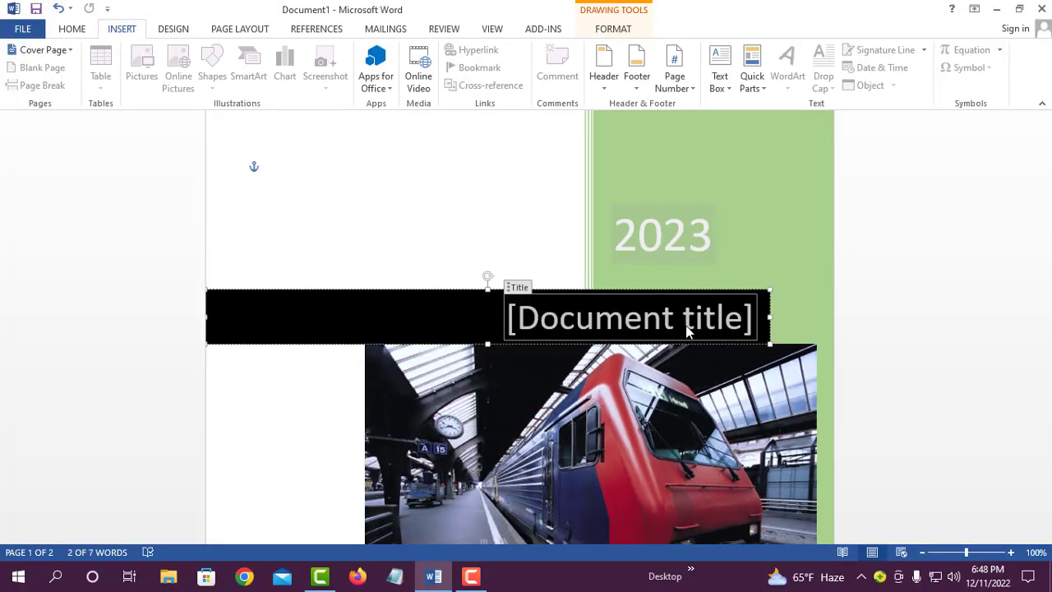
# Type the author's name as the cover title, then make it bold and yellow.
pyautogui.write('mosaddik bijoy')
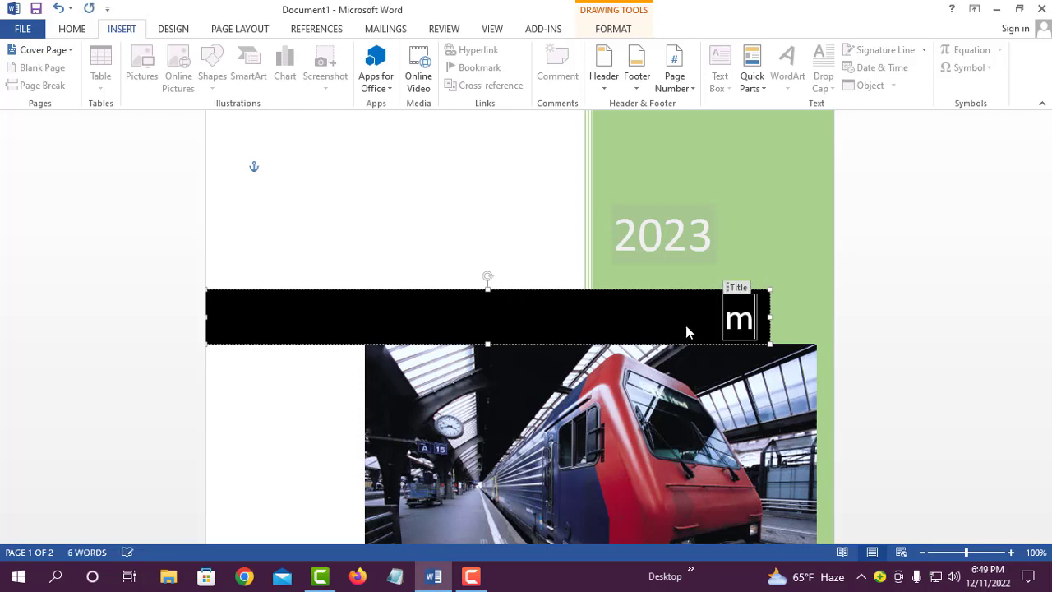
pyautogui.scroll(-1, 485, 342)
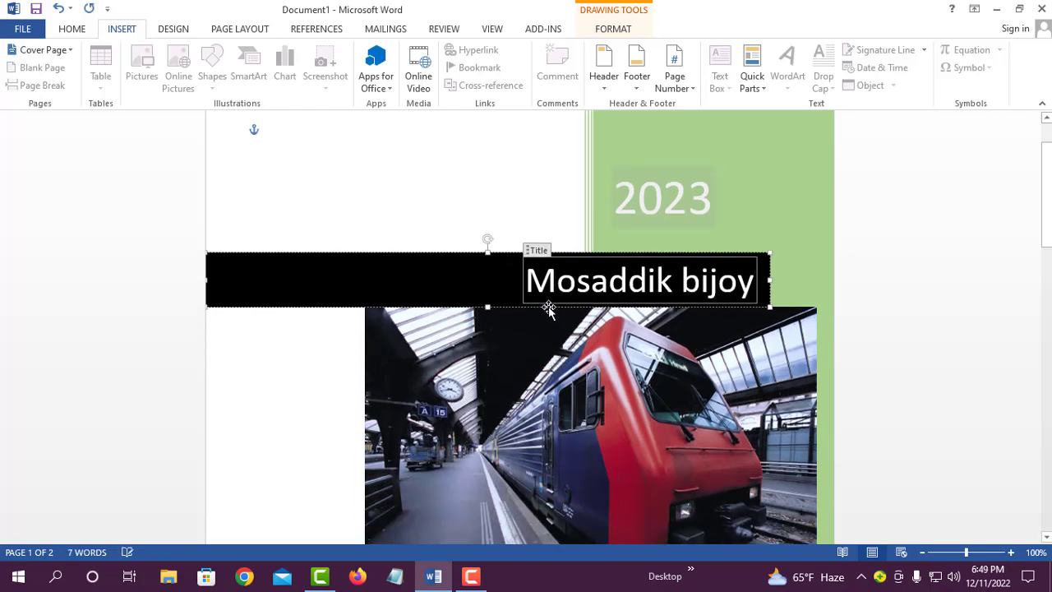
pyautogui.moveTo(529, 283); pyautogui.dragTo(754, 281)
pyautogui.click(750, 257)
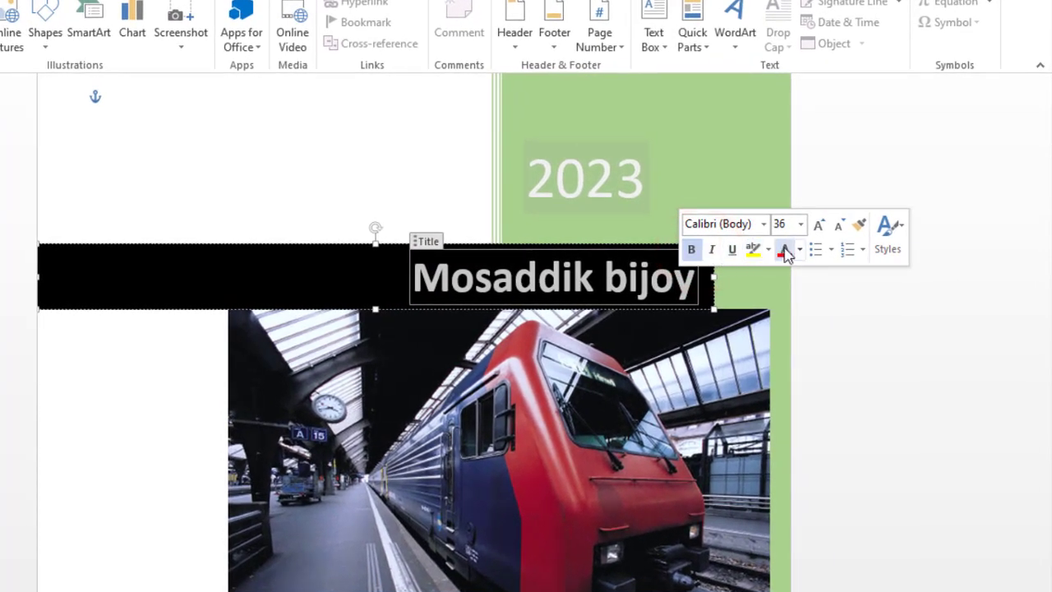
pyautogui.click(799, 249)
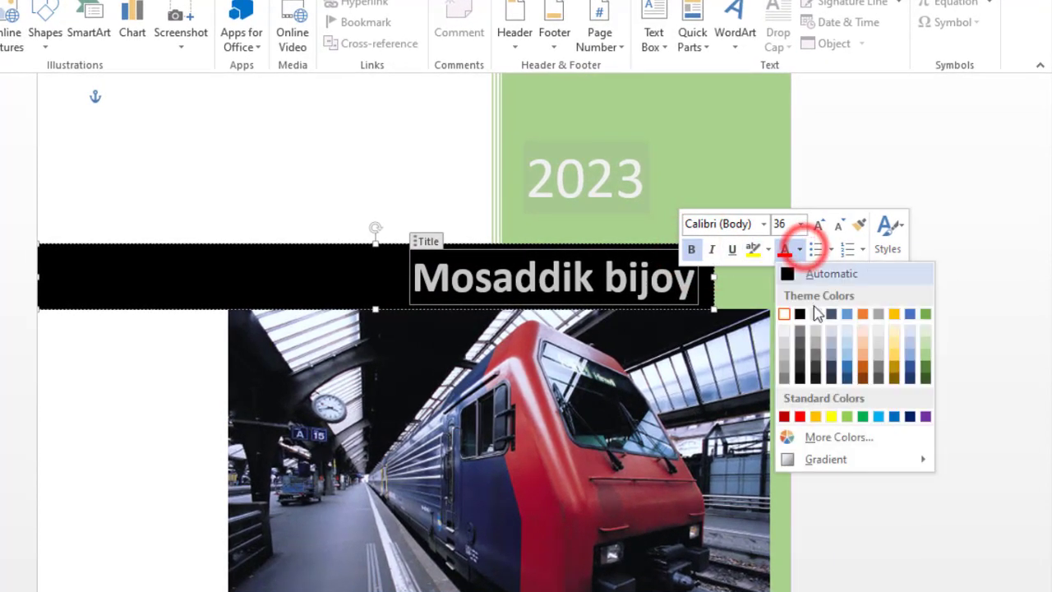
pyautogui.click(831, 417)
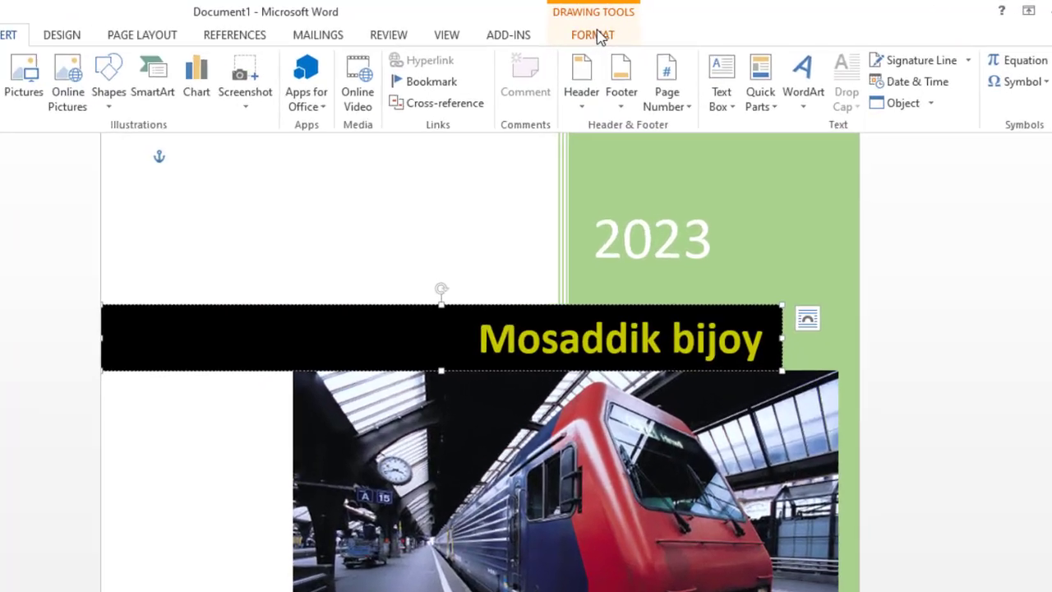
# Fill the cover's title bar with light blue.
pyautogui.click(613, 29)
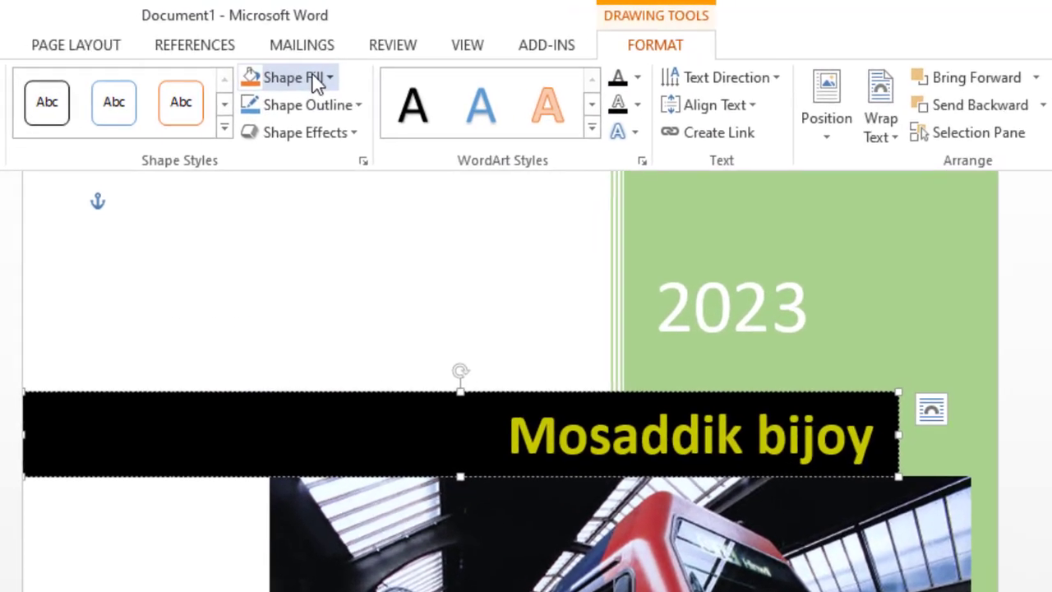
pyautogui.click(272, 68)
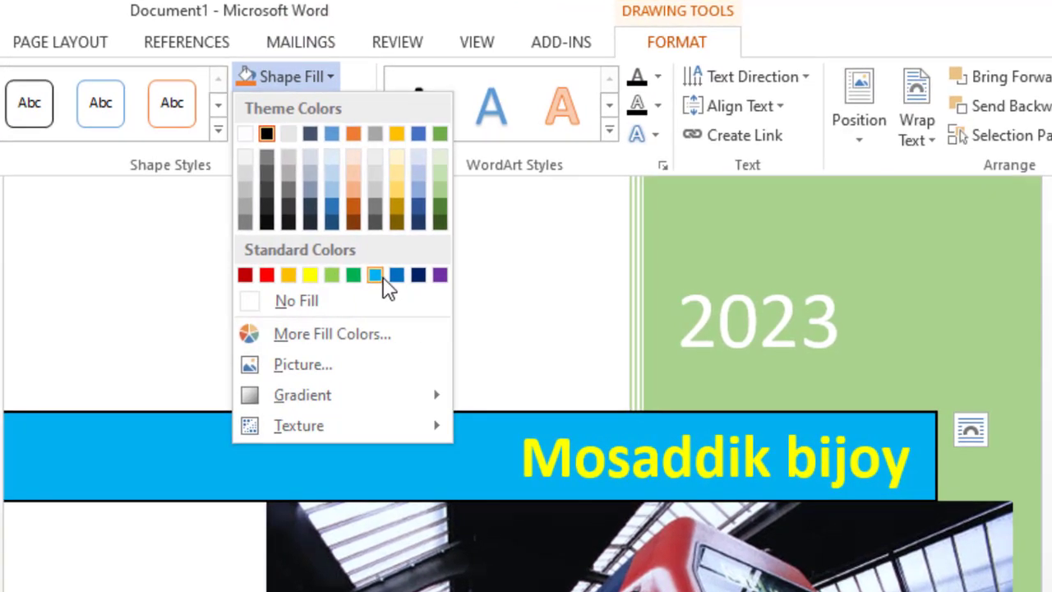
pyautogui.click(378, 278)
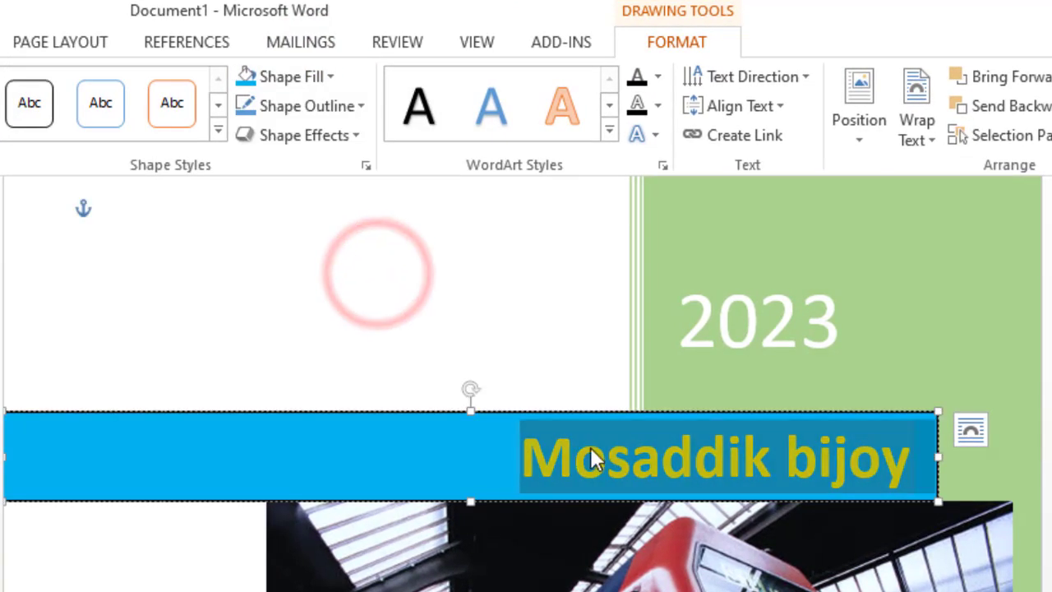
pyautogui.click(327, 328)
# Change the fill of the green side panel shape to orange.
pyautogui.click(929, 320)
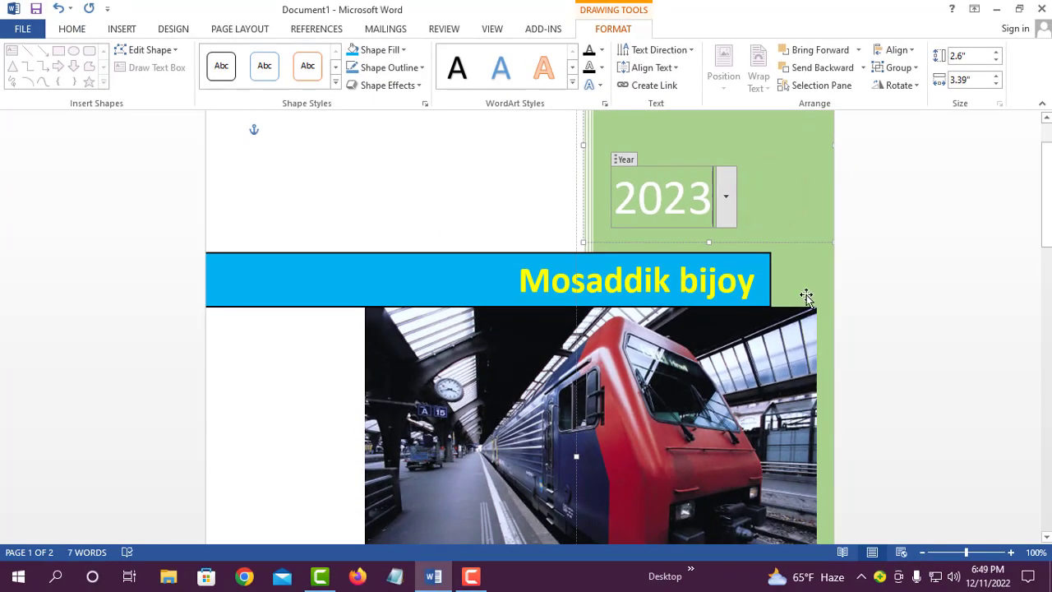
pyautogui.click(806, 297)
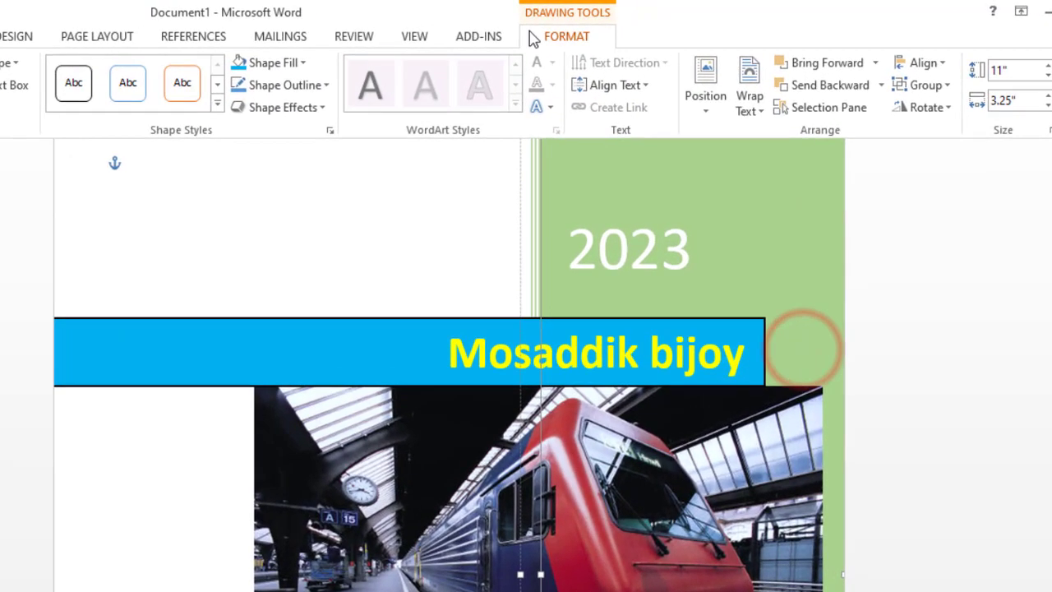
pyautogui.click(606, 30)
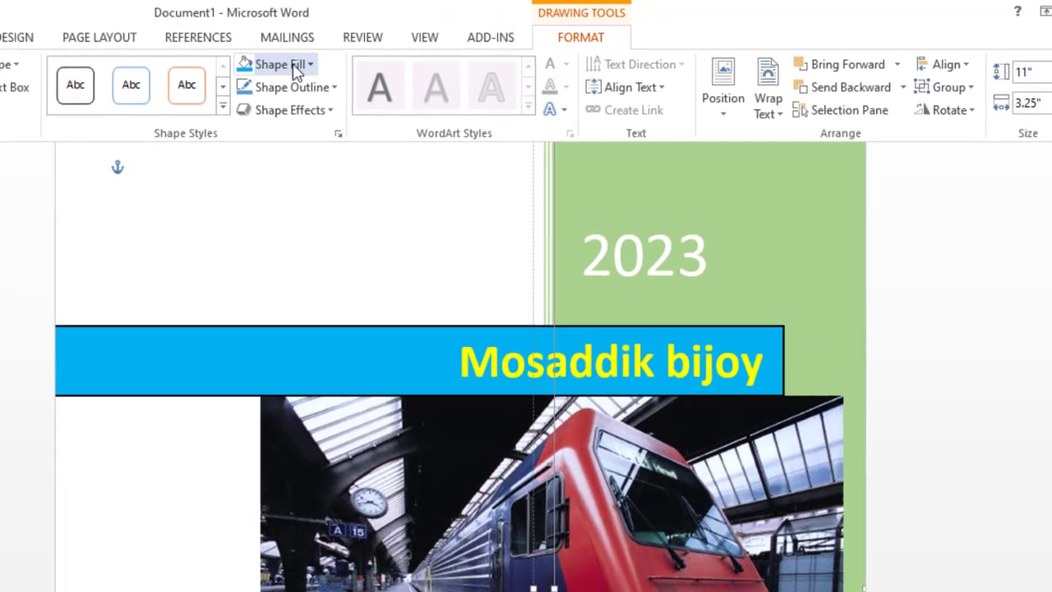
pyautogui.click(296, 69)
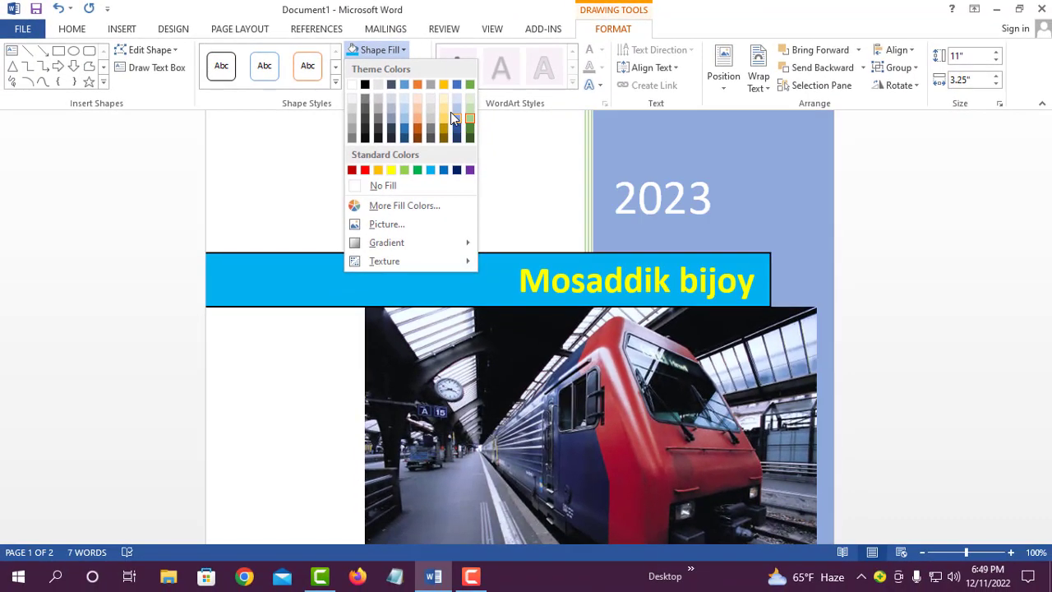
pyautogui.click(417, 84)
# Delete the train photo from the cover page.
pyautogui.moveTo(638, 357)
pyautogui.mouseDown()
pyautogui.moveTo(463, 352)
pyautogui.moveTo(625, 345)
pyautogui.mouseUp()
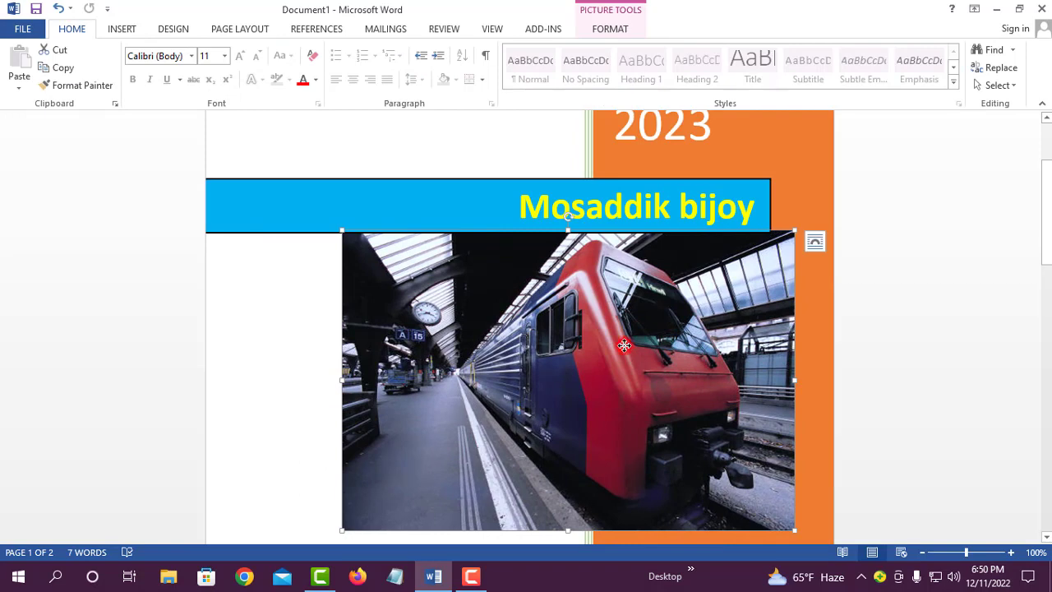
pyautogui.press('Delete')
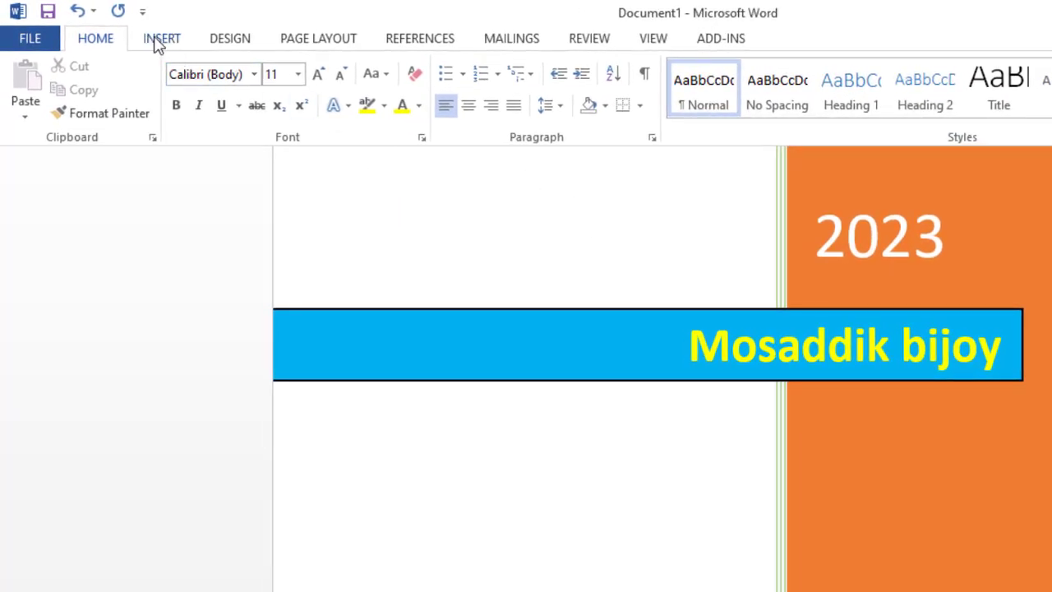
pyautogui.click(159, 41)
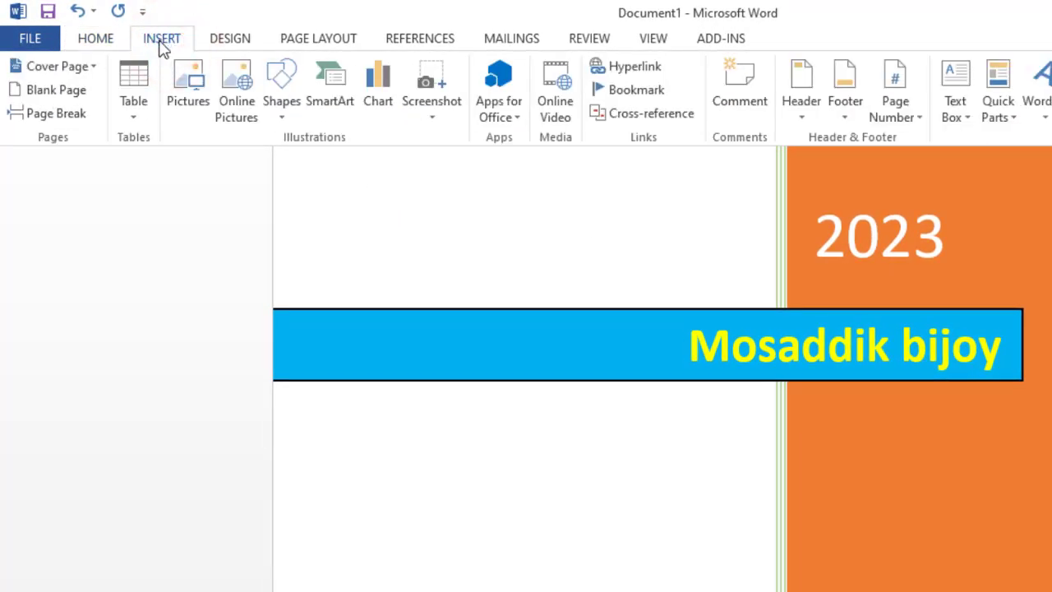
# Insert the AdobeStock monitor picture onto the cover page.
pyautogui.click(198, 105)
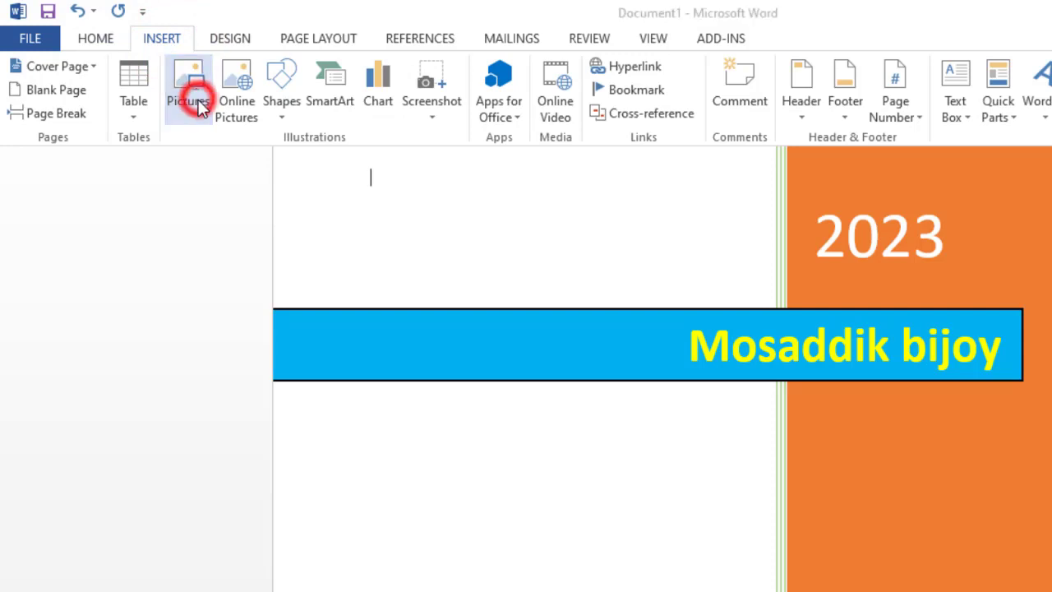
pyautogui.scroll(-2, 397, 287)
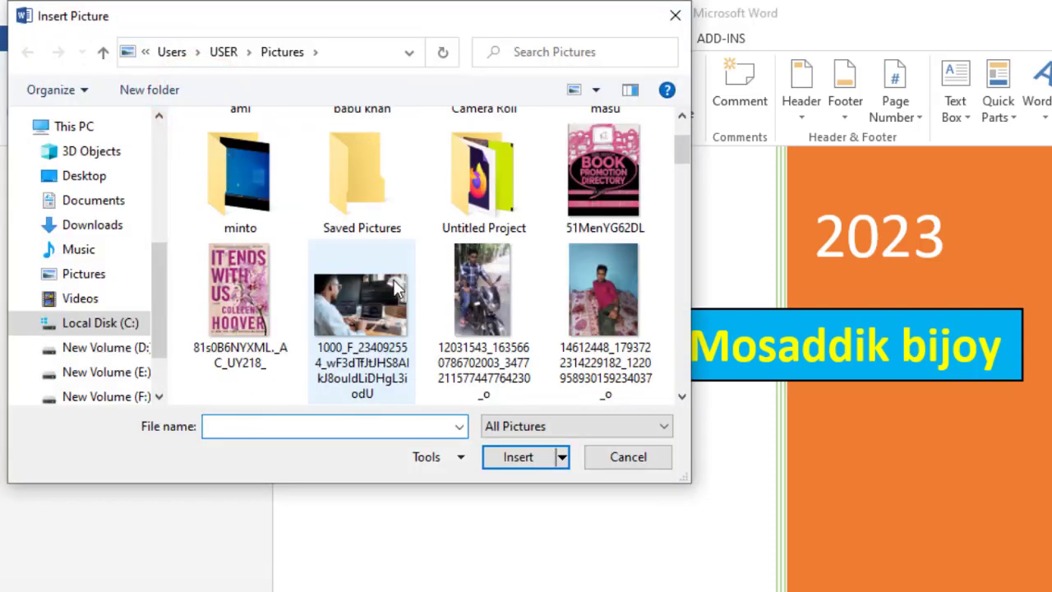
pyautogui.scroll(-5, 397, 288)
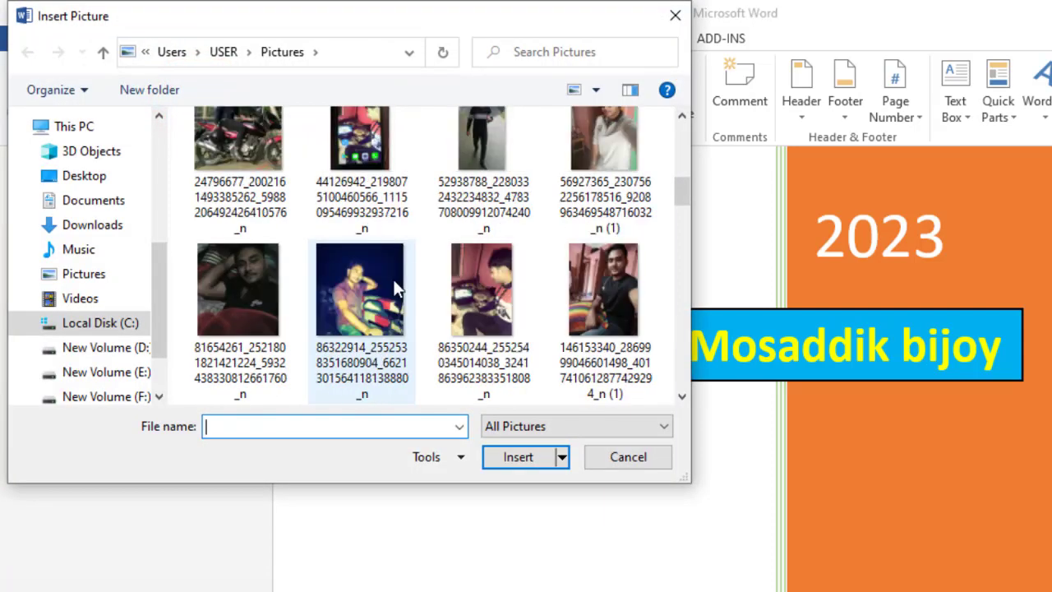
pyautogui.scroll(-2, 397, 288)
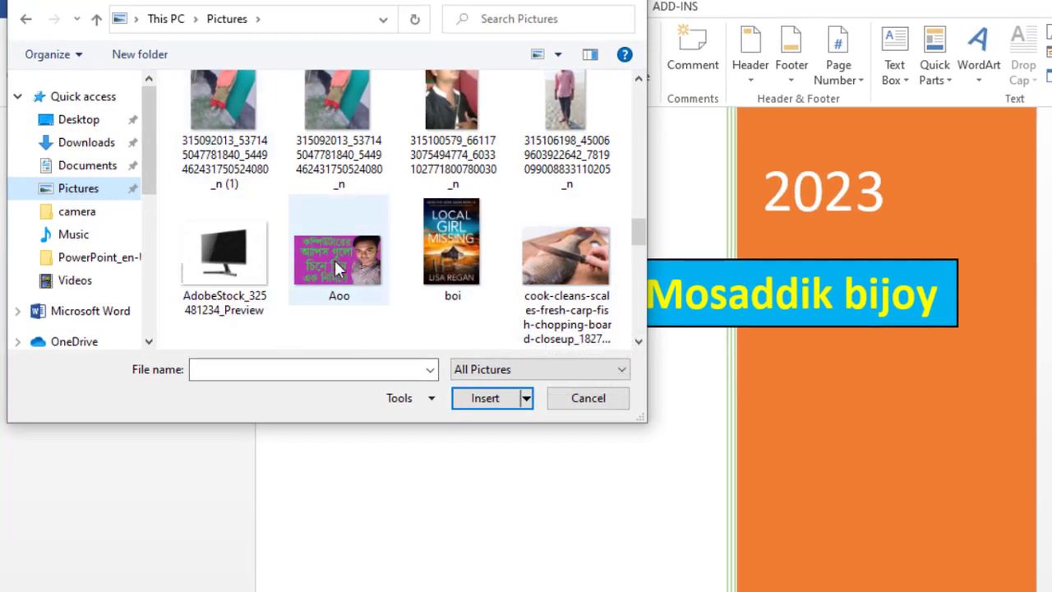
pyautogui.click(227, 271)
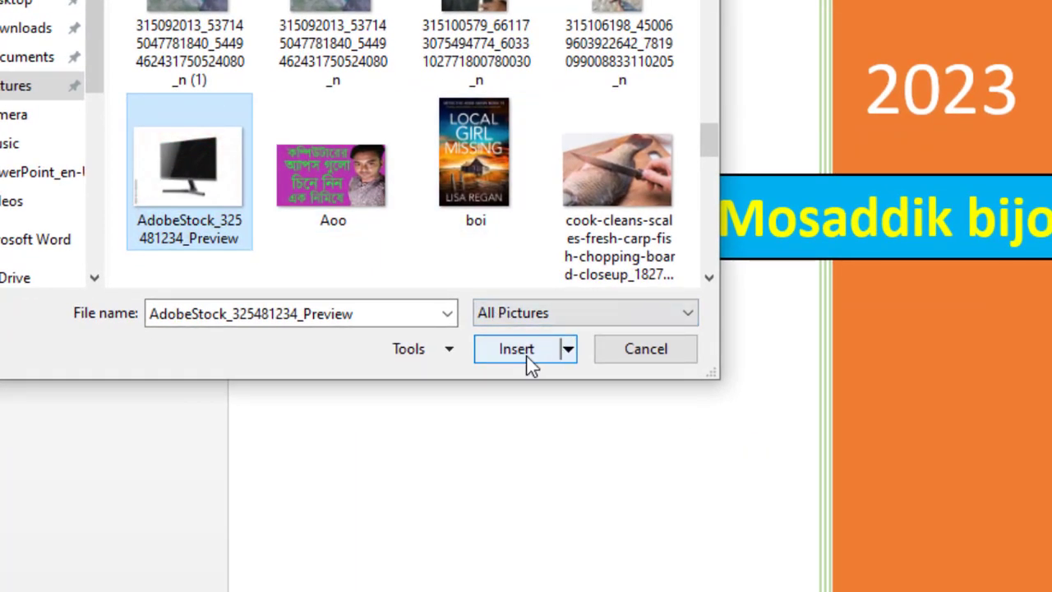
pyautogui.click(521, 353)
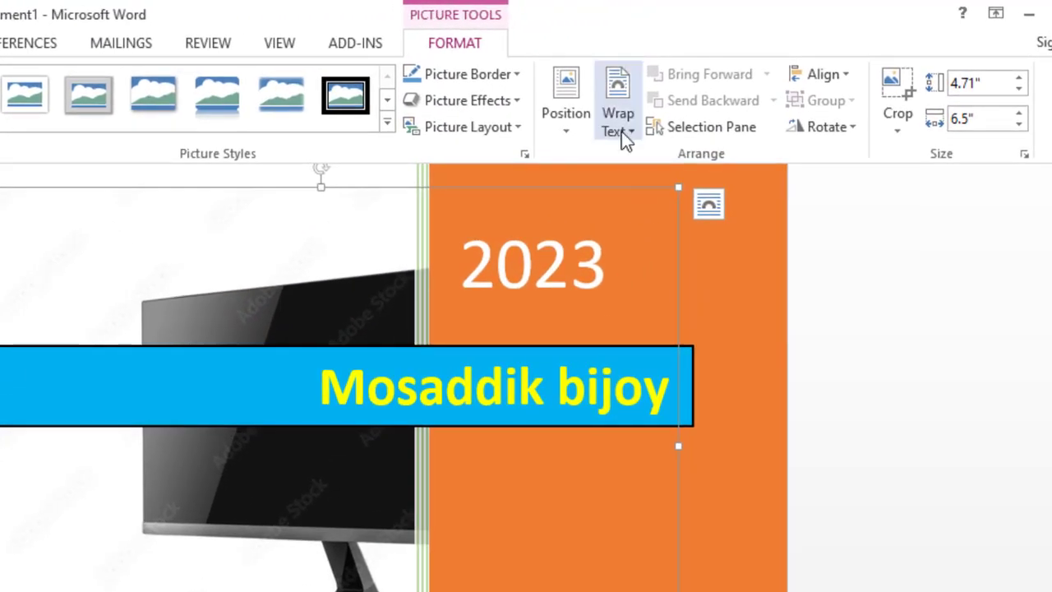
# Set the monitor picture In Front of Text, move it below the blue banner and enlarge it.
pyautogui.click(621, 132)
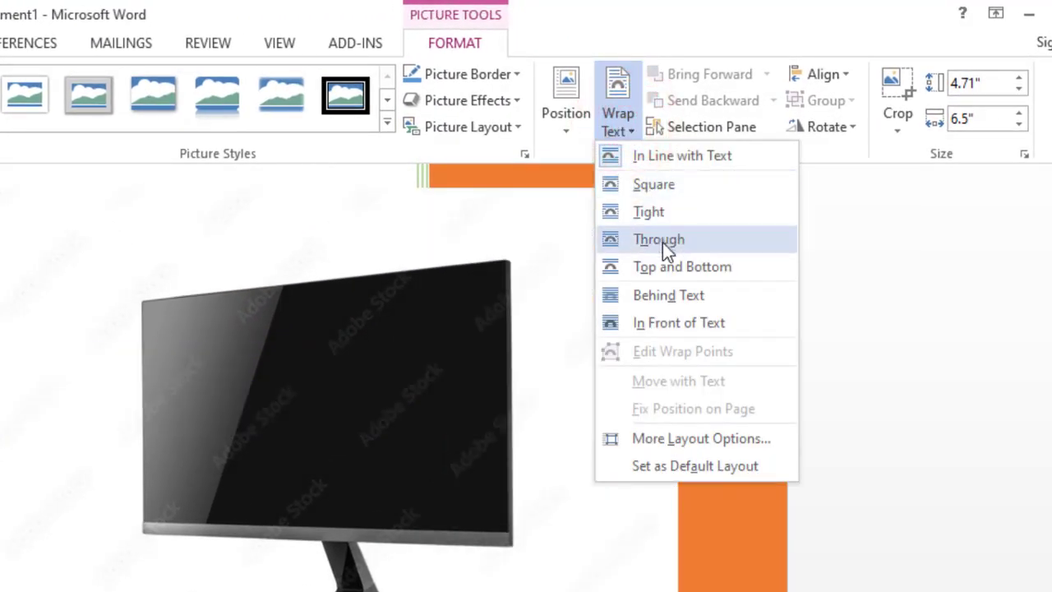
pyautogui.click(670, 323)
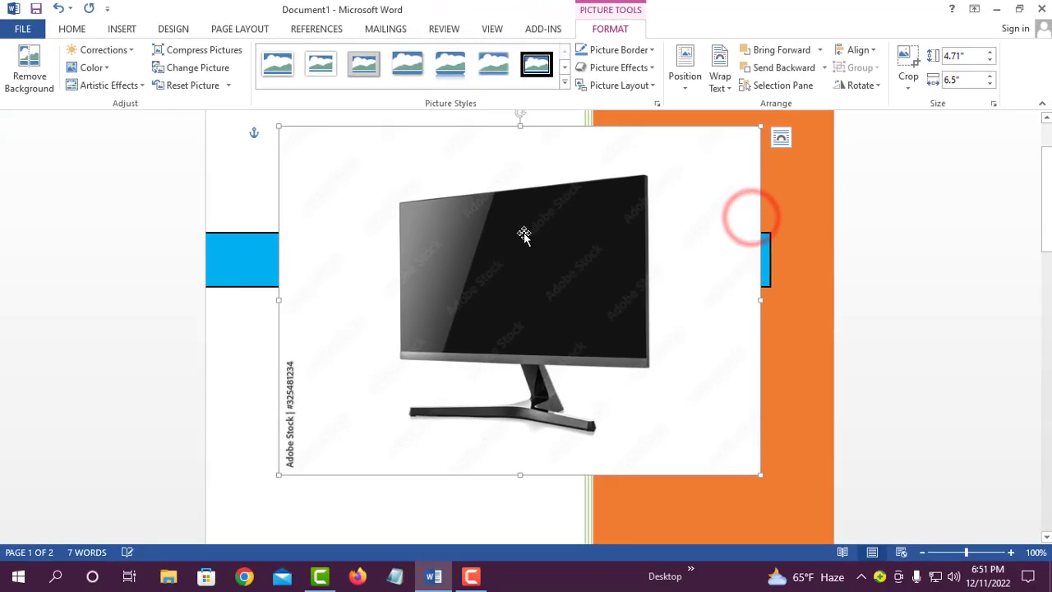
pyautogui.moveTo(523, 235); pyautogui.dragTo(615, 374)
pyautogui.moveTo(325, 264); pyautogui.dragTo(499, 391)
pyautogui.scroll(-4, 606, 476)
pyautogui.moveTo(760, 281); pyautogui.dragTo(810, 289)
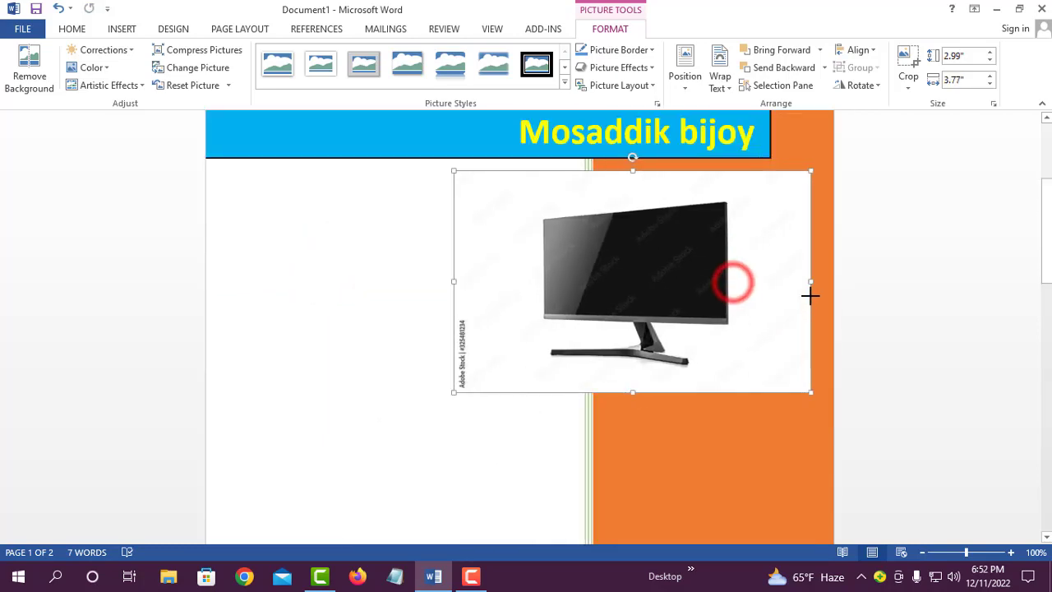
pyautogui.moveTo(632, 174); pyautogui.dragTo(632, 158)
pyautogui.scroll(3, 591, 368)
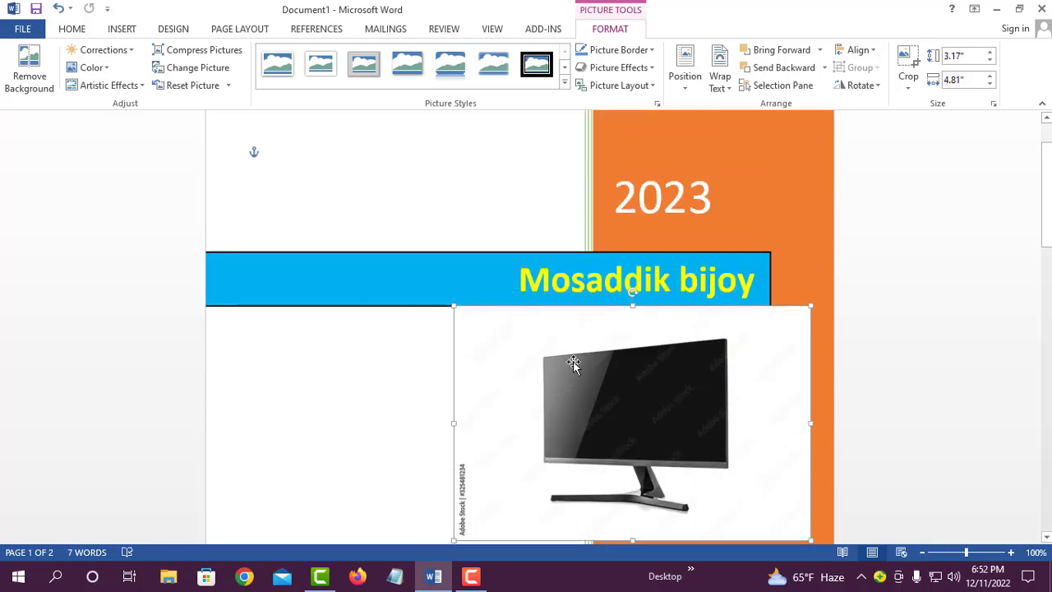
pyautogui.scroll(-10, 567, 357)
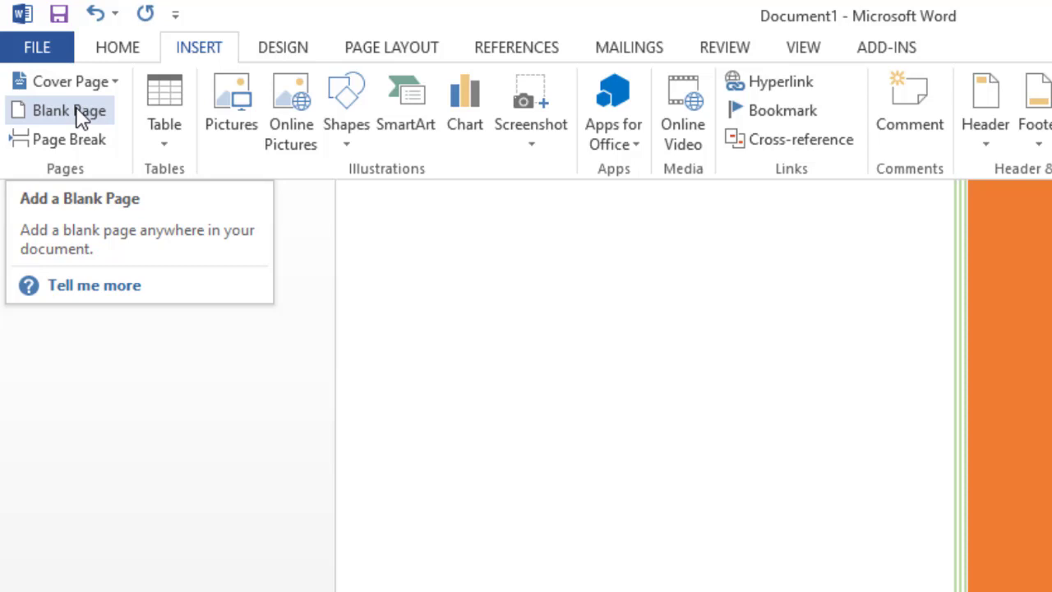
# Add a blank page after the cover and type the heading 'Dhaka bangladesh'.
pyautogui.click(82, 115)
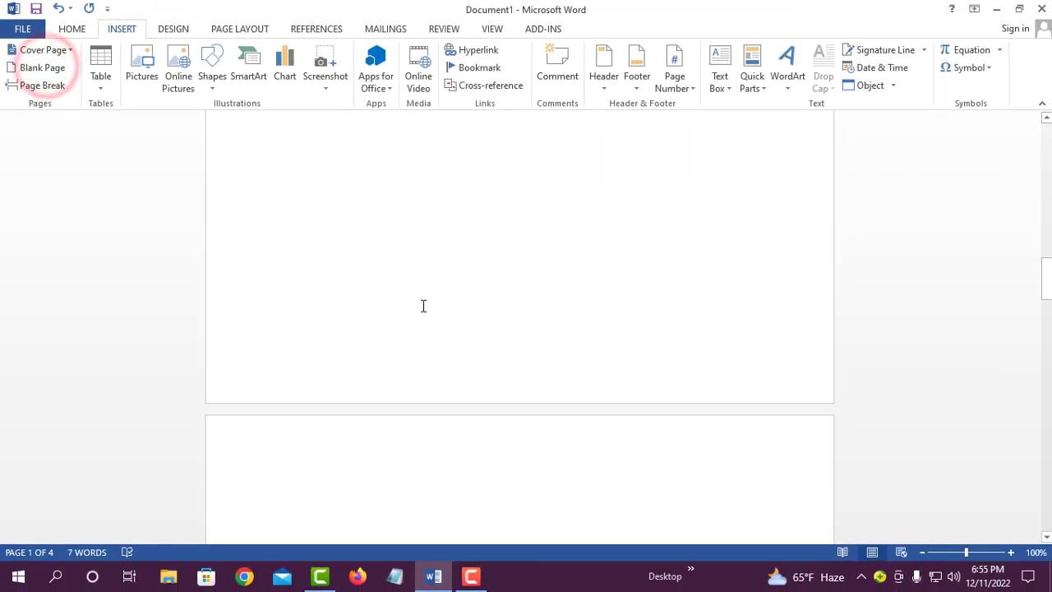
pyautogui.scroll(5, 433, 365)
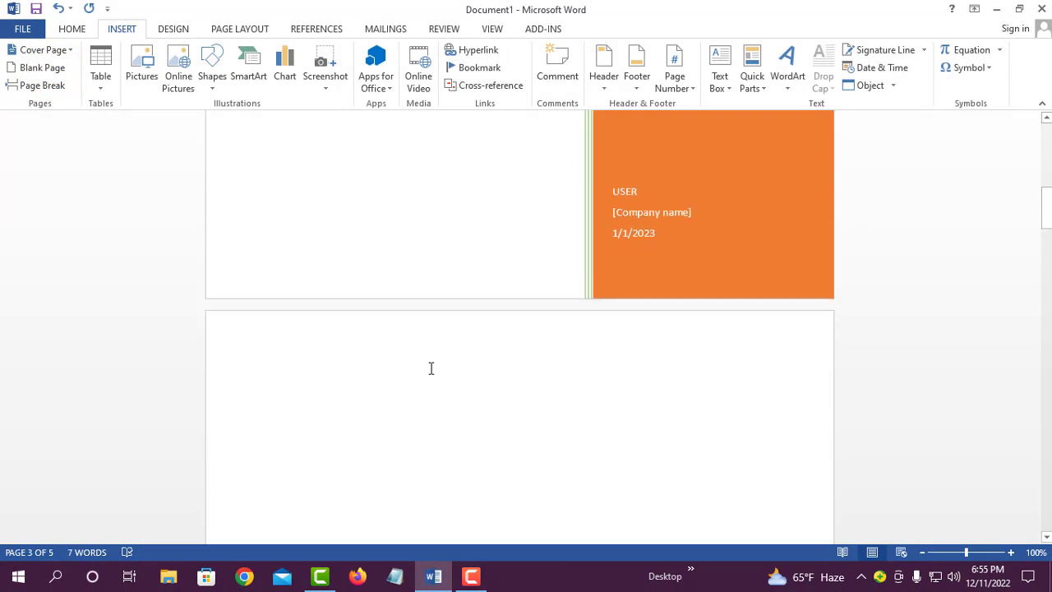
pyautogui.click(349, 316)
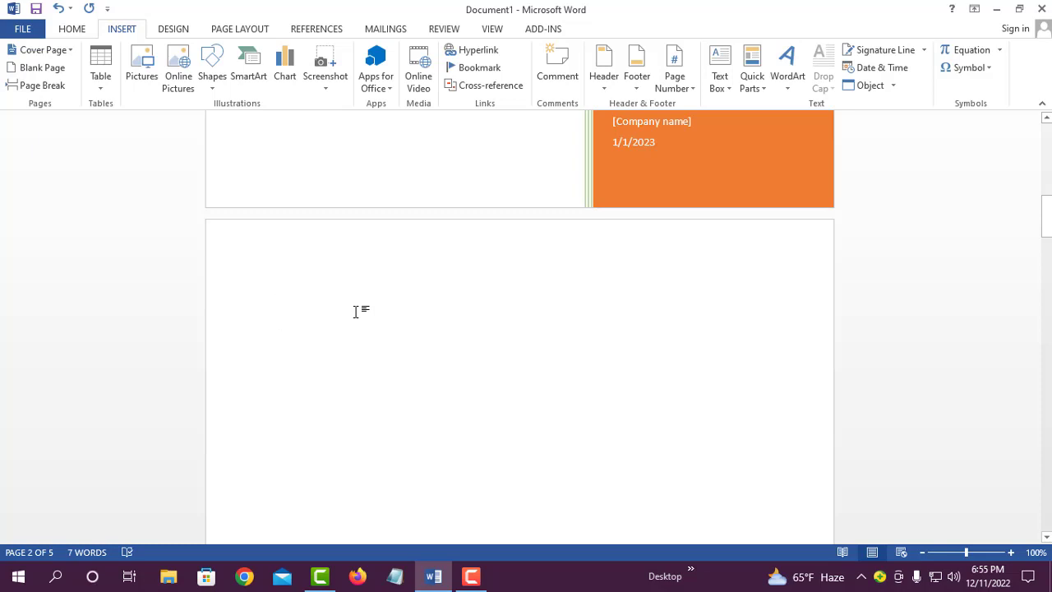
pyautogui.write('des')
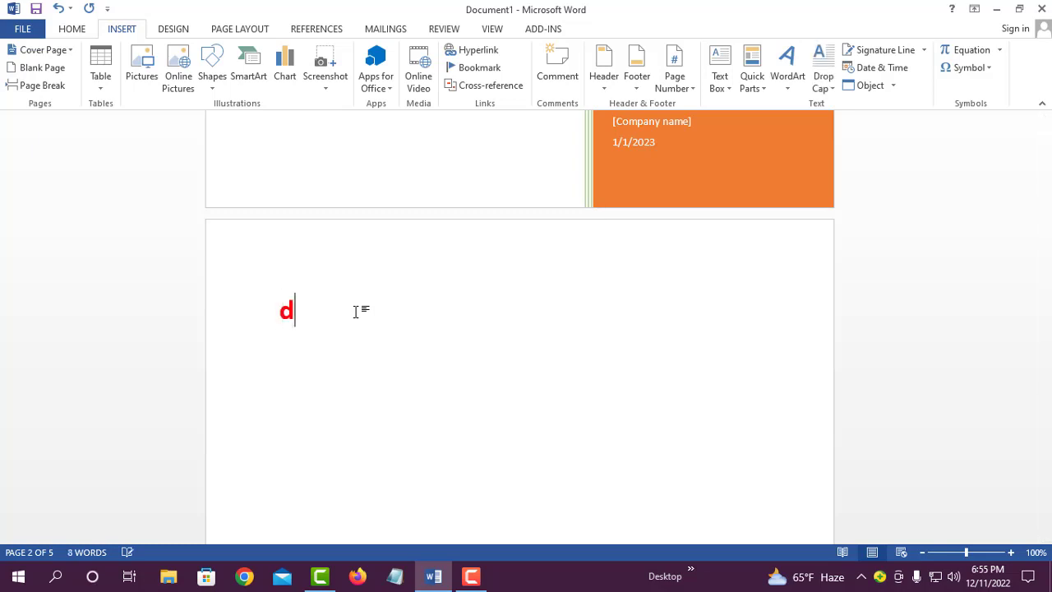
pyautogui.write('haka bangladesh')
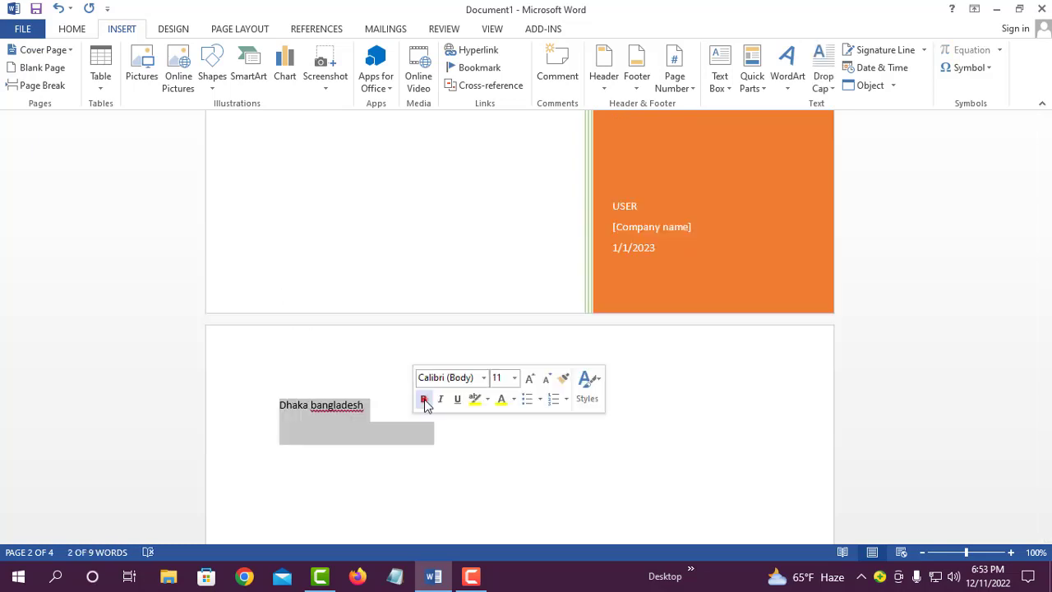
# Format the heading in bold, 28 pt, red text.
pyautogui.click(424, 397)
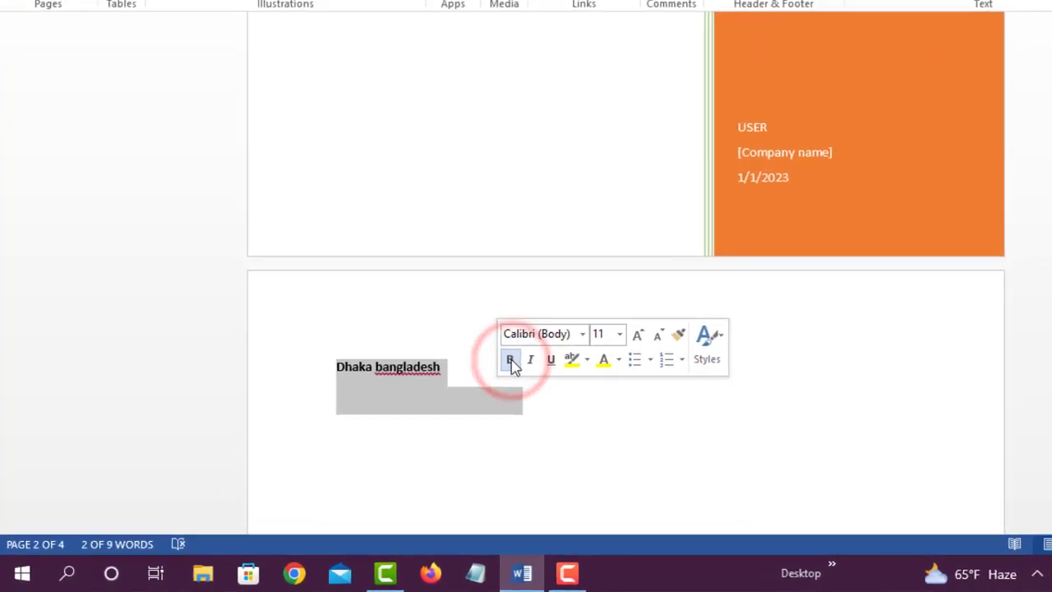
pyautogui.click(619, 335)
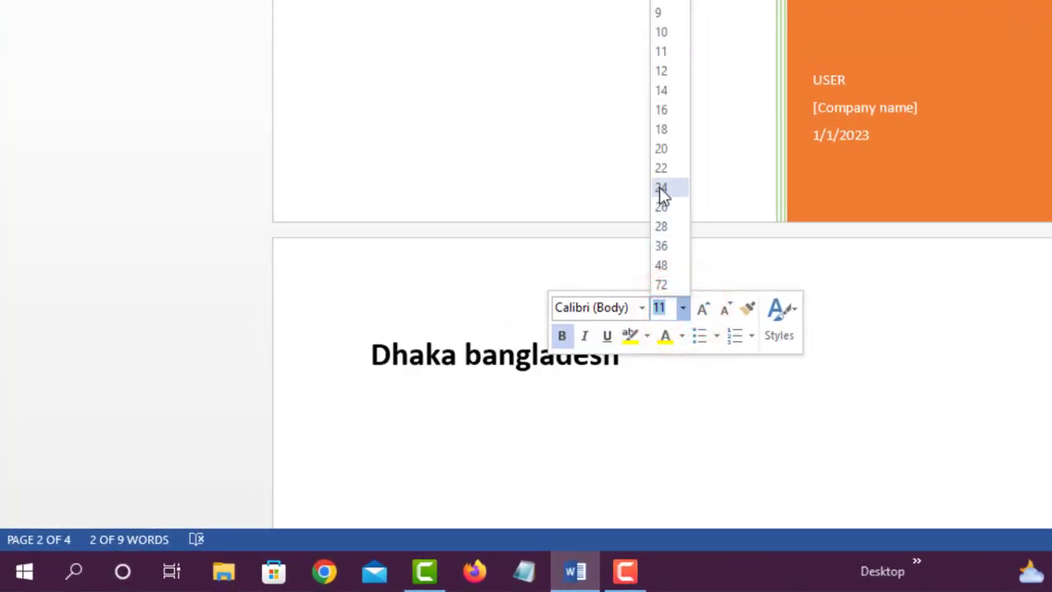
pyautogui.click(663, 227)
pyautogui.click(681, 335)
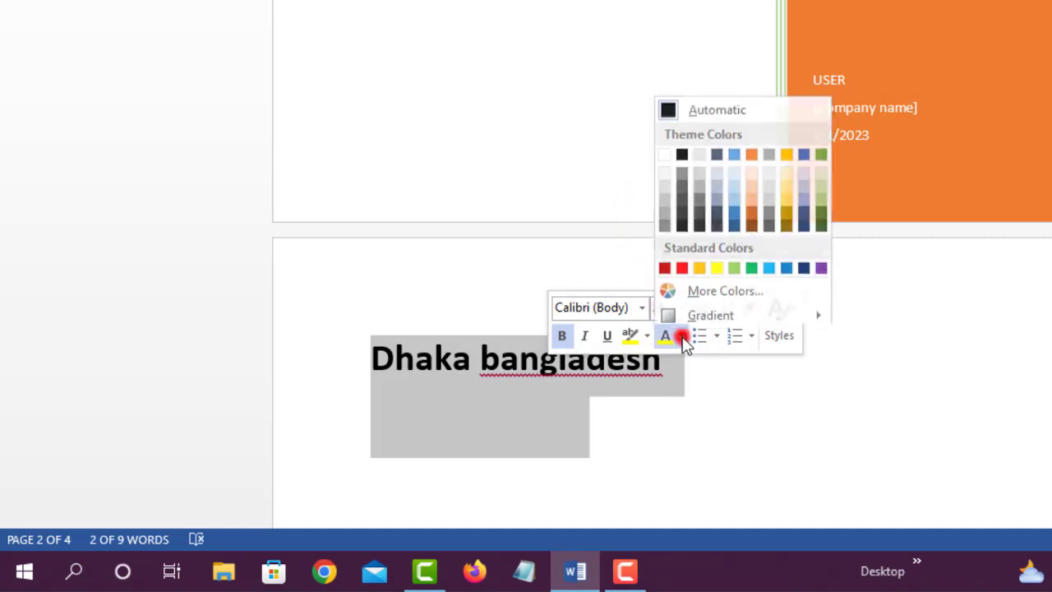
pyautogui.click(681, 261)
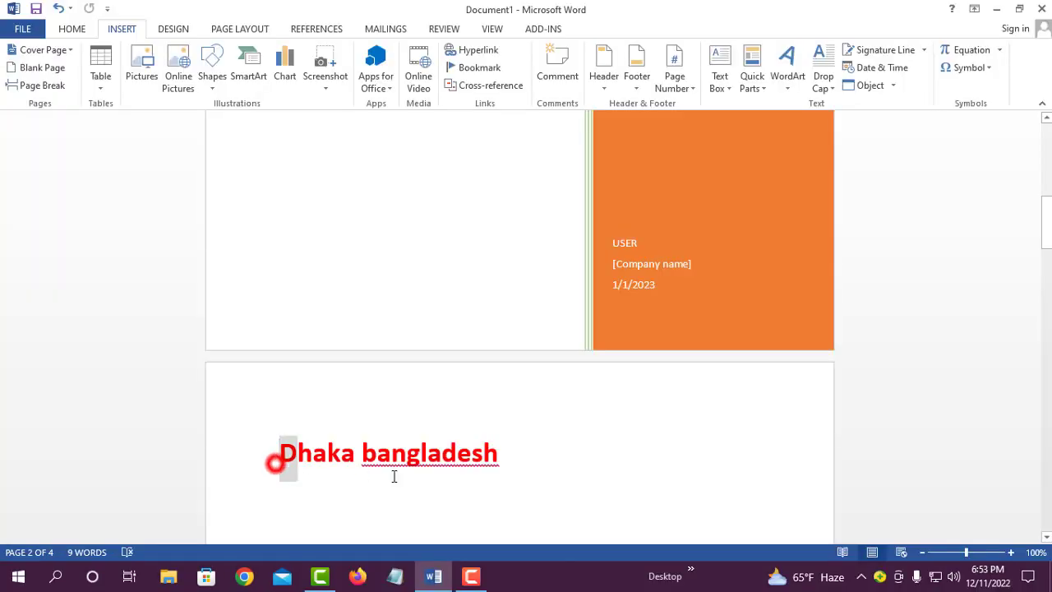
pyautogui.moveTo(508, 489); pyautogui.dragTo(517, 489)
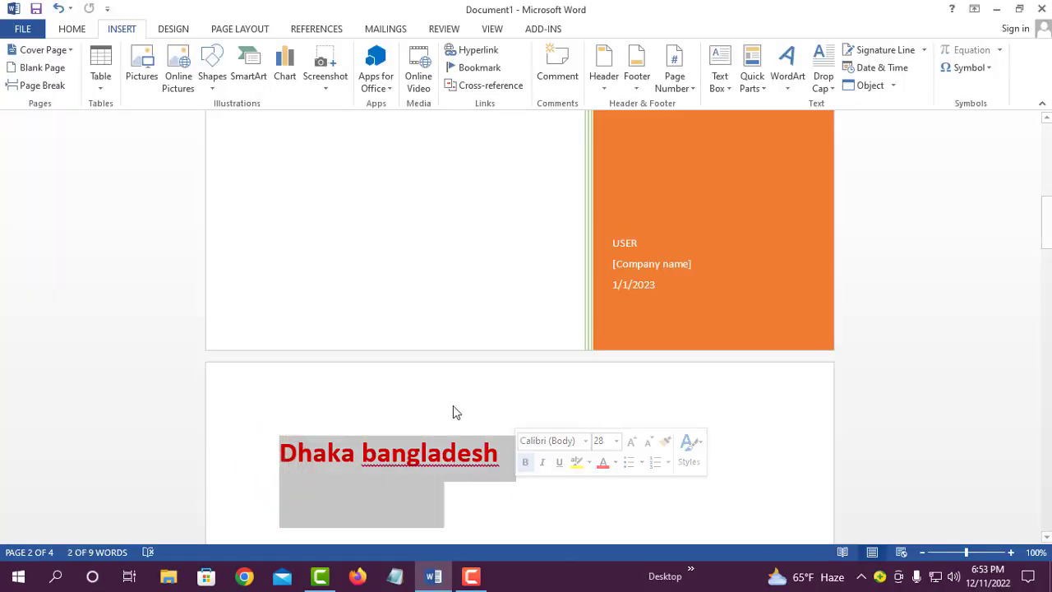
pyautogui.click(380, 429)
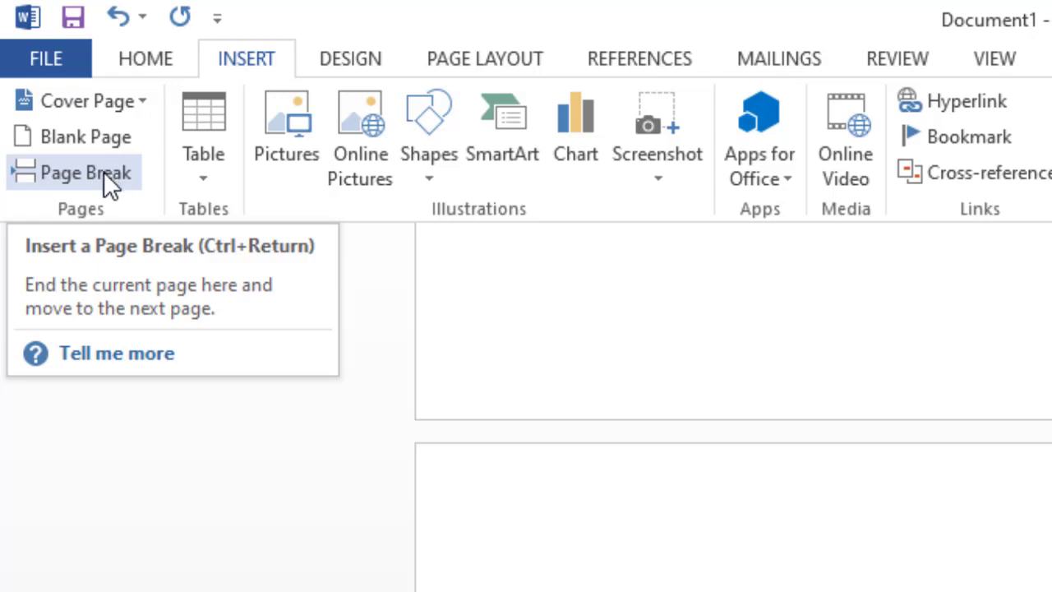
# Add a page break after the Dhaka Bangladesh heading with Ctrl+Enter.
pyautogui.click(92, 170)
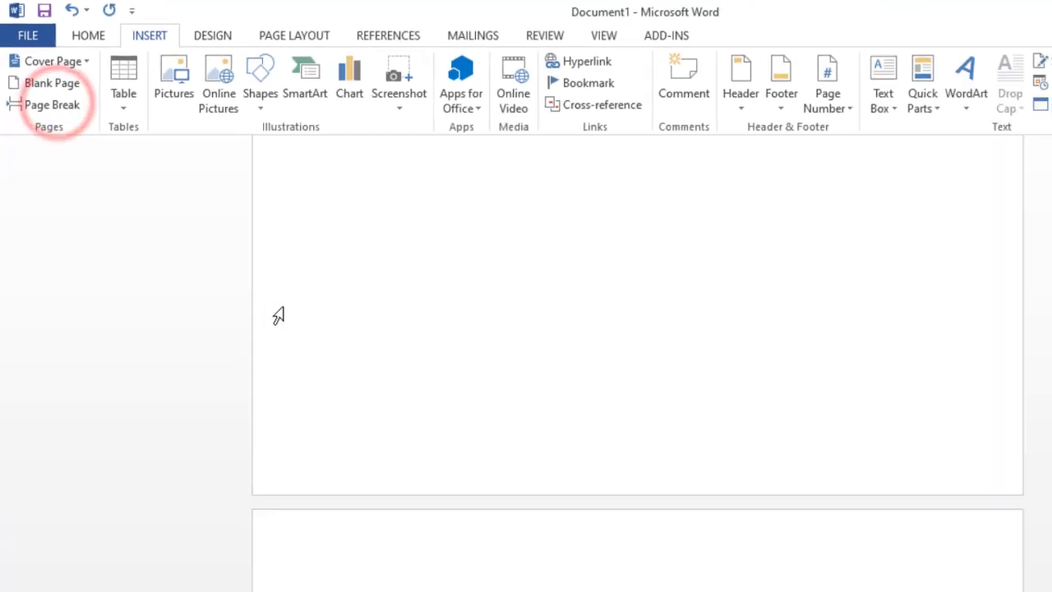
pyautogui.scroll(11, 373, 362)
pyautogui.scroll(-10, 373, 366)
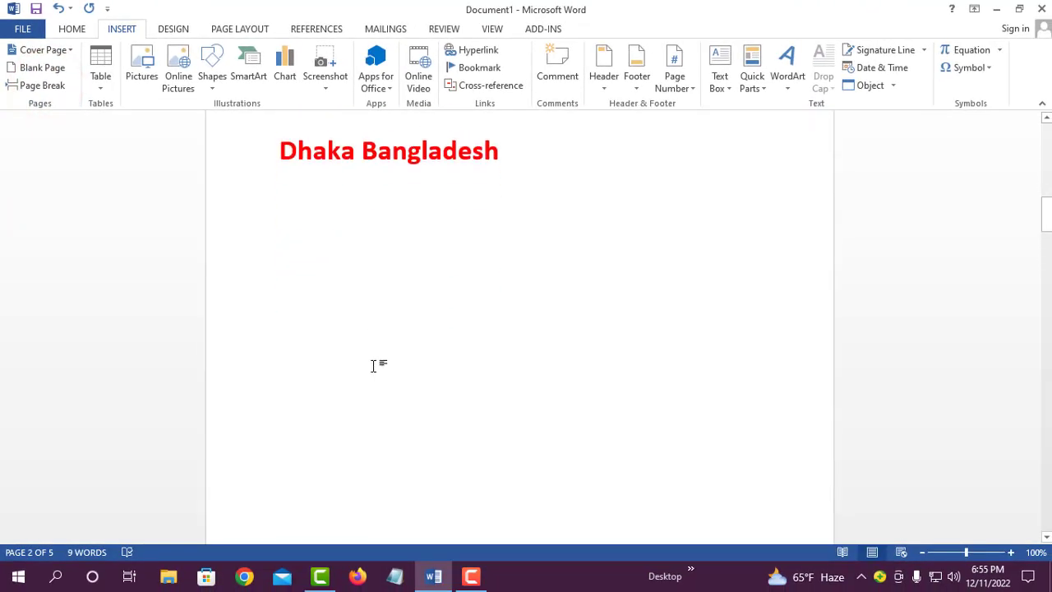
pyautogui.hotkey('ctrl', 'Return')
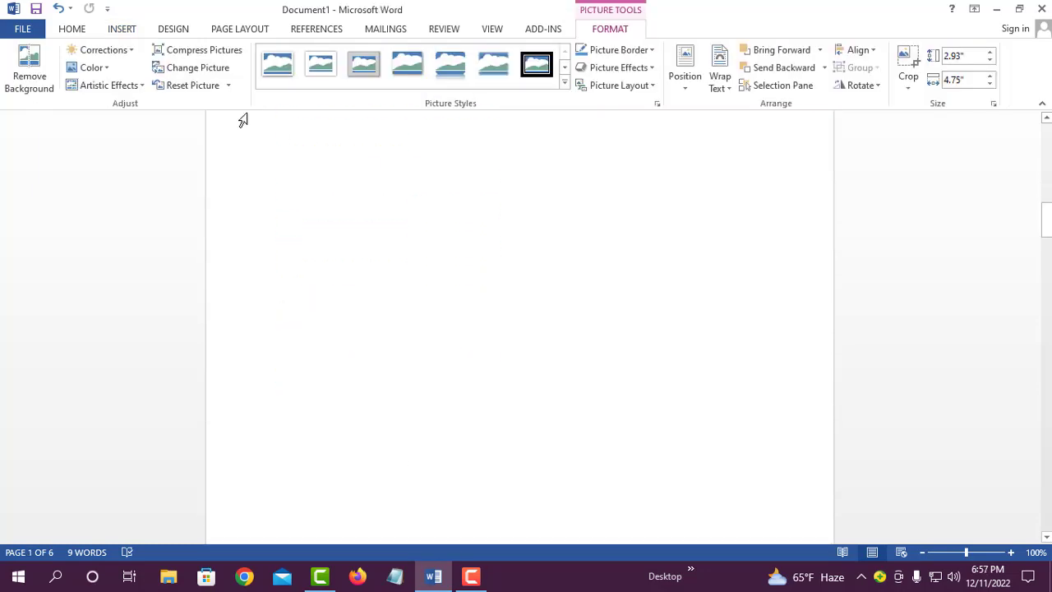
pyautogui.click(121, 29)
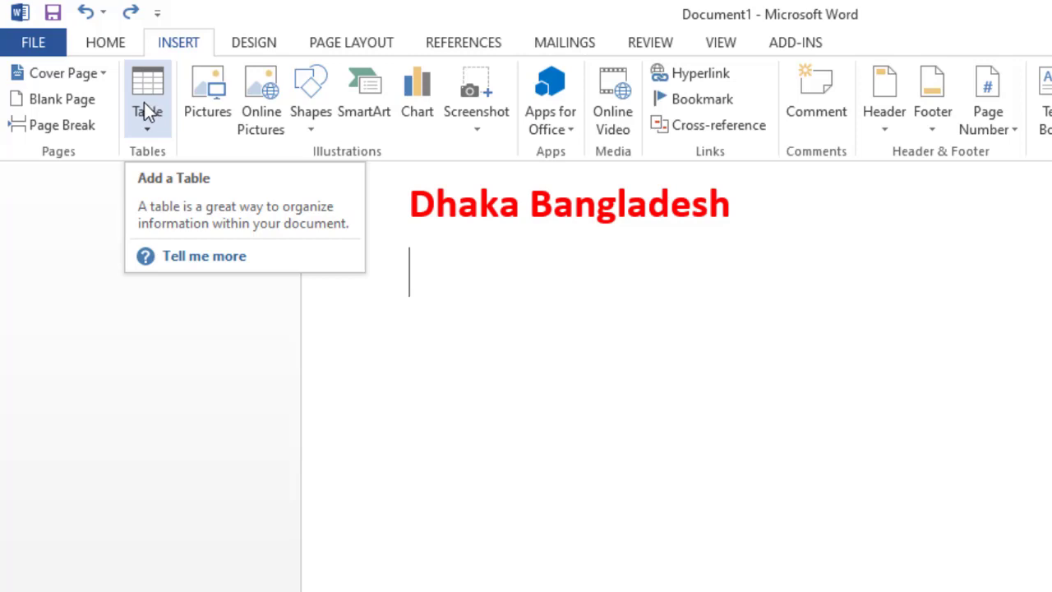
# Insert a 7-column by 3-row table under the Dhaka Bangladesh heading.
pyautogui.click(144, 93)
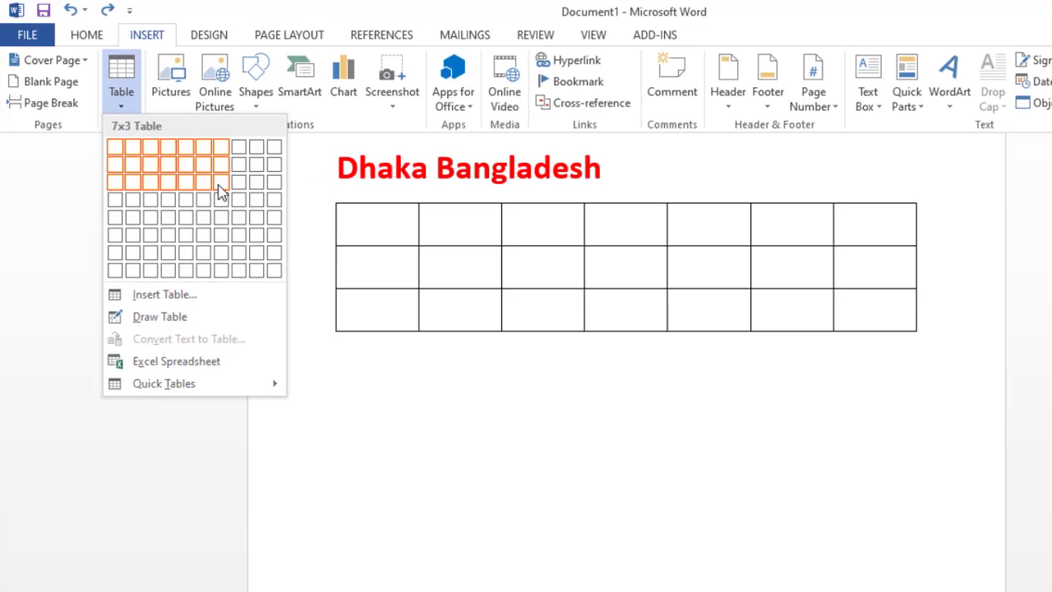
pyautogui.click(220, 187)
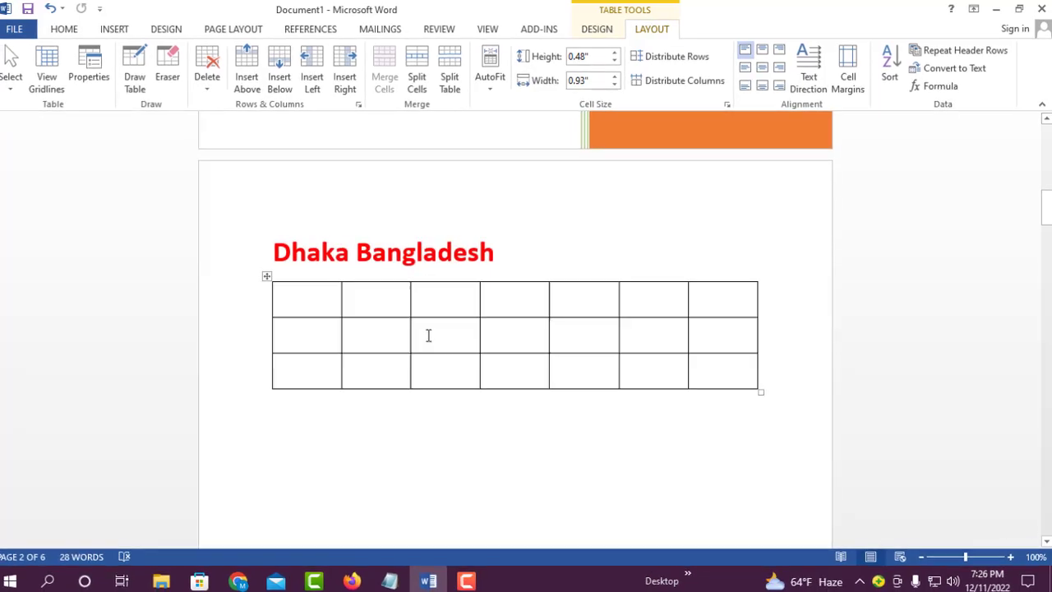
# Use the Eraser to merge the last two cells of the table's first and second rows.
pyautogui.click(534, 41)
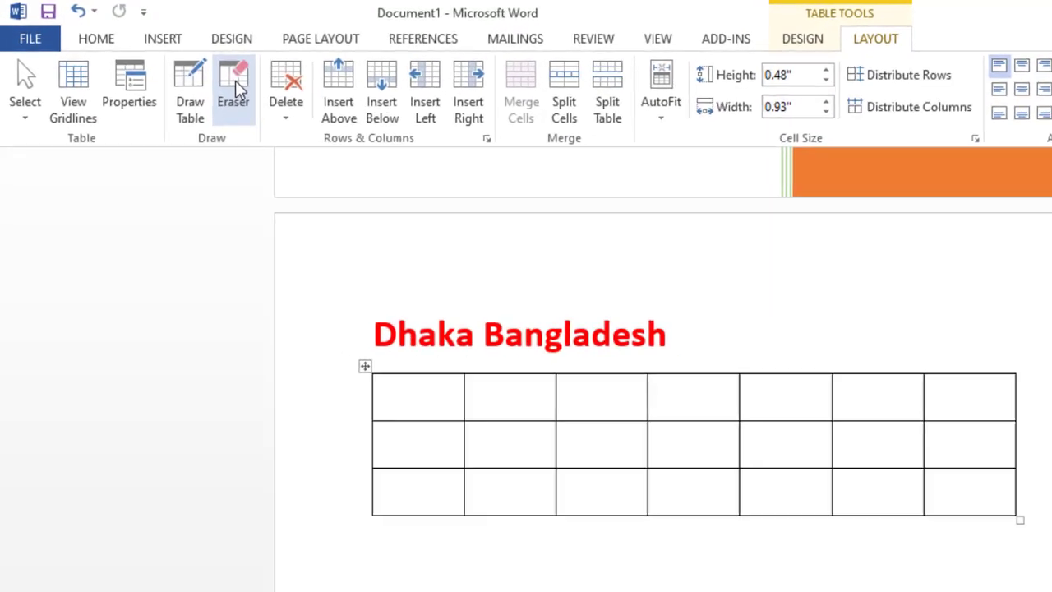
pyautogui.click(235, 81)
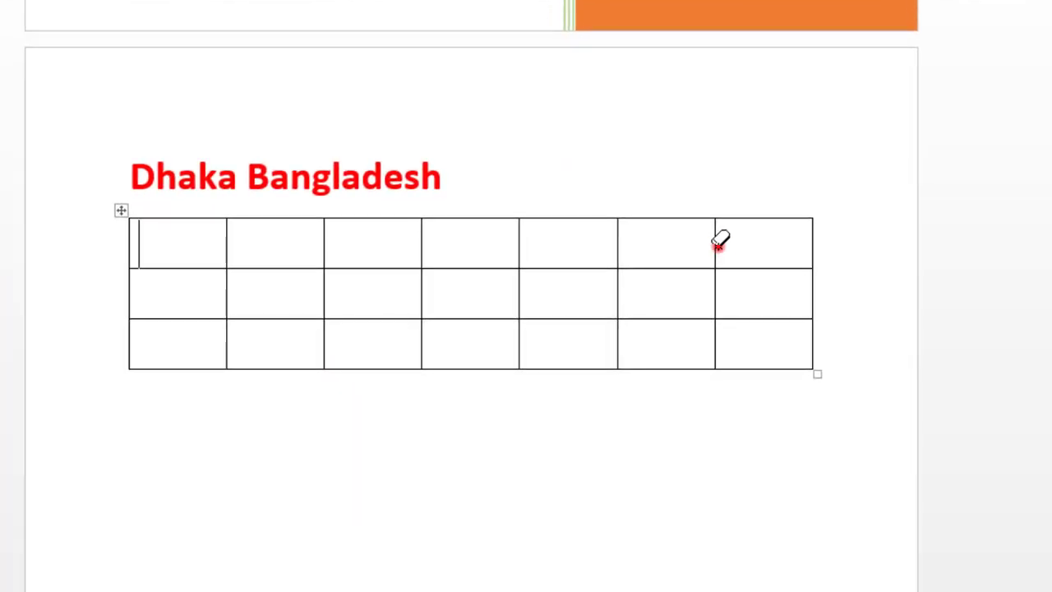
pyautogui.click(718, 243)
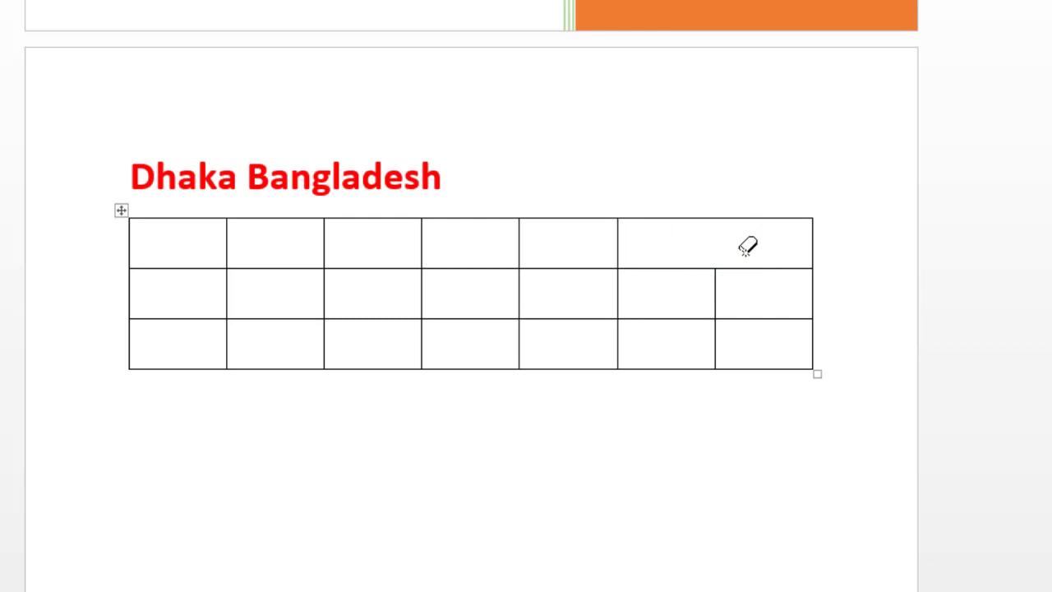
pyautogui.click(716, 293)
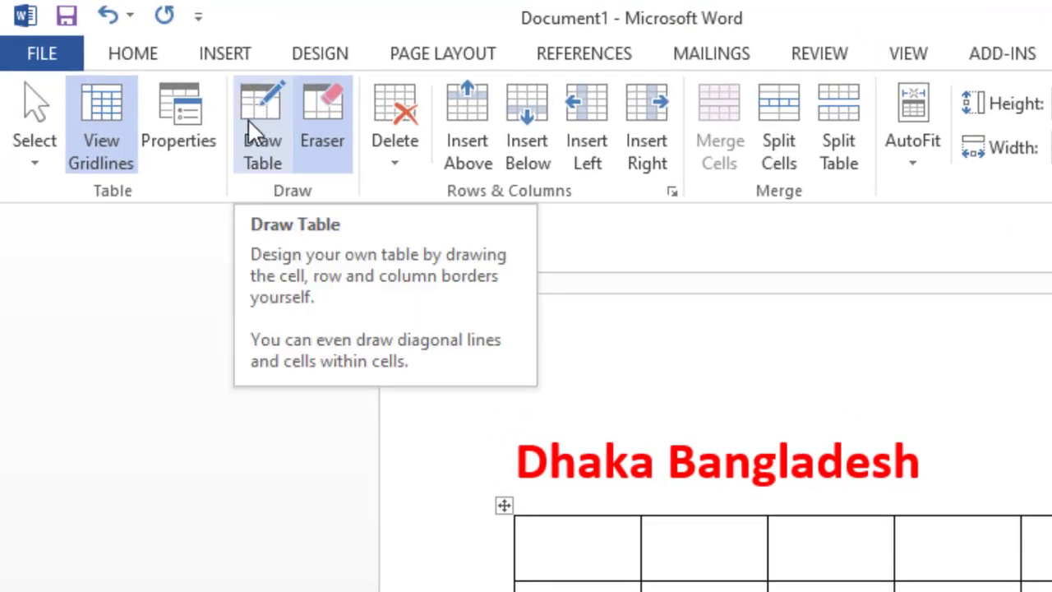
# With Draw Table, draw vertical borders in the merged right cells and one down through all three rows.
pyautogui.click(253, 117)
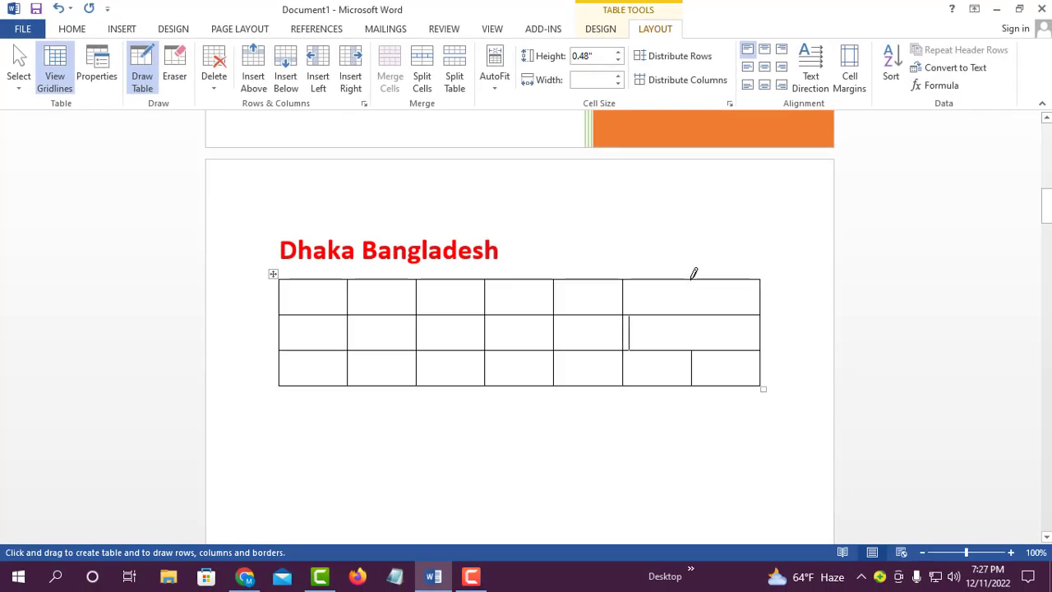
pyautogui.moveTo(692, 278)
pyautogui.mouseDown()
pyautogui.moveTo(641, 308)
pyautogui.moveTo(641, 284)
pyautogui.moveTo(640, 311)
pyautogui.mouseUp()
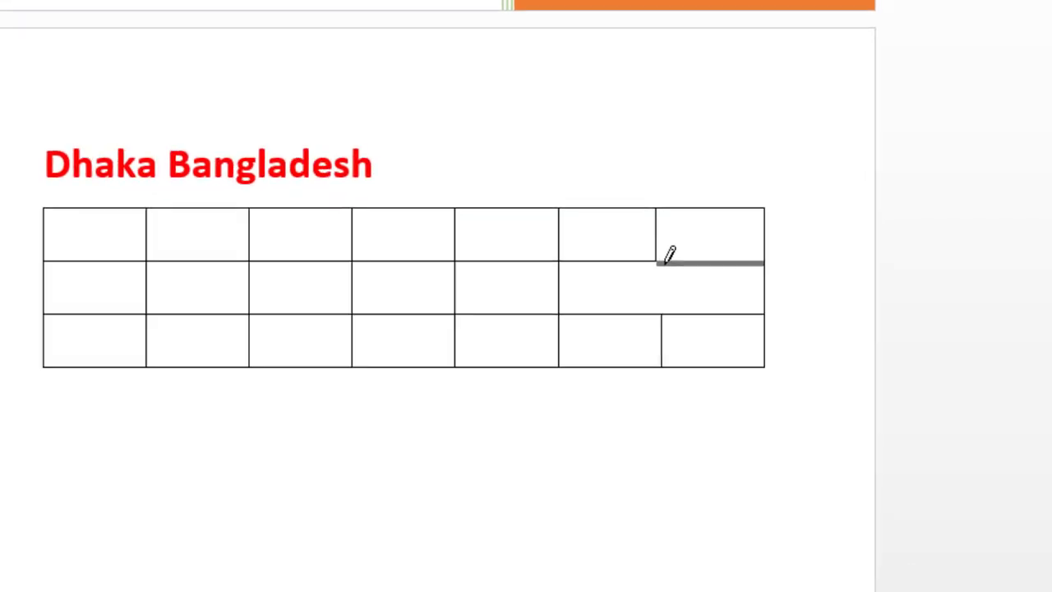
pyautogui.moveTo(667, 257); pyautogui.dragTo(666, 307)
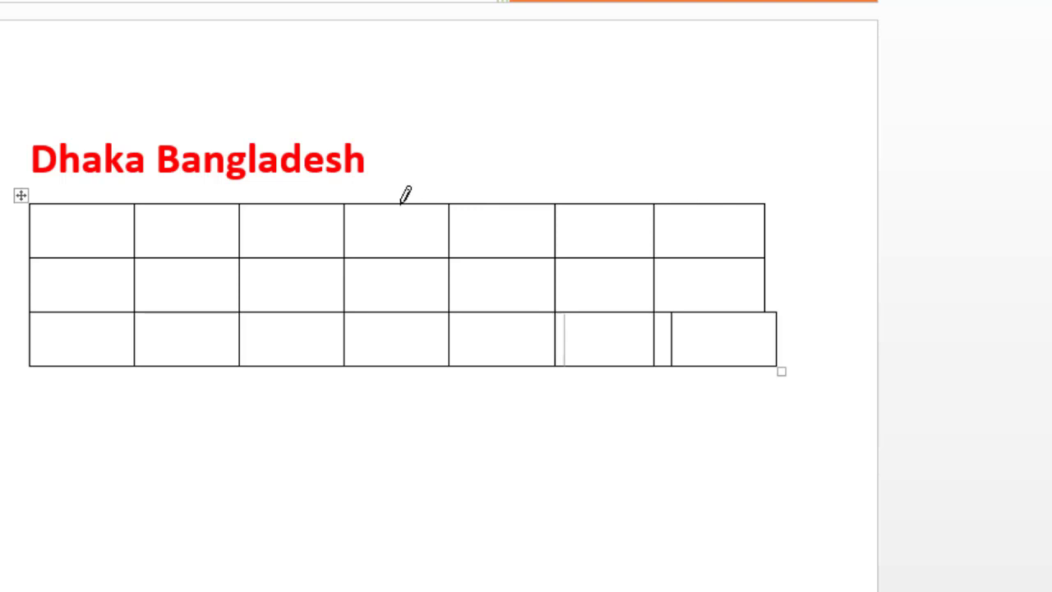
pyautogui.moveTo(400, 204); pyautogui.dragTo(410, 347)
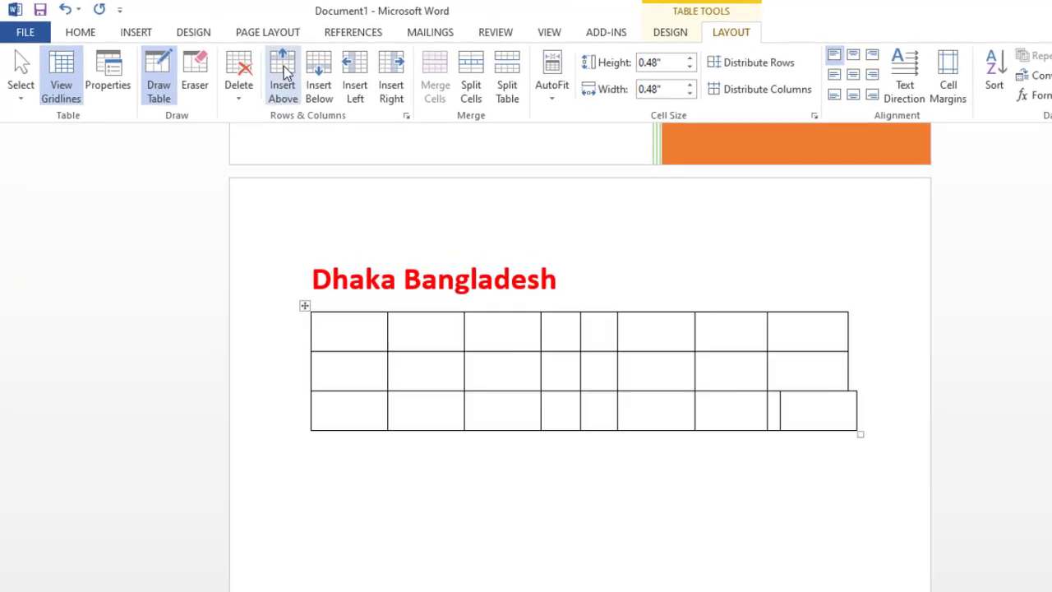
# Insert a row above and columns to the left, then merge the whole table into one cell.
pyautogui.click(284, 74)
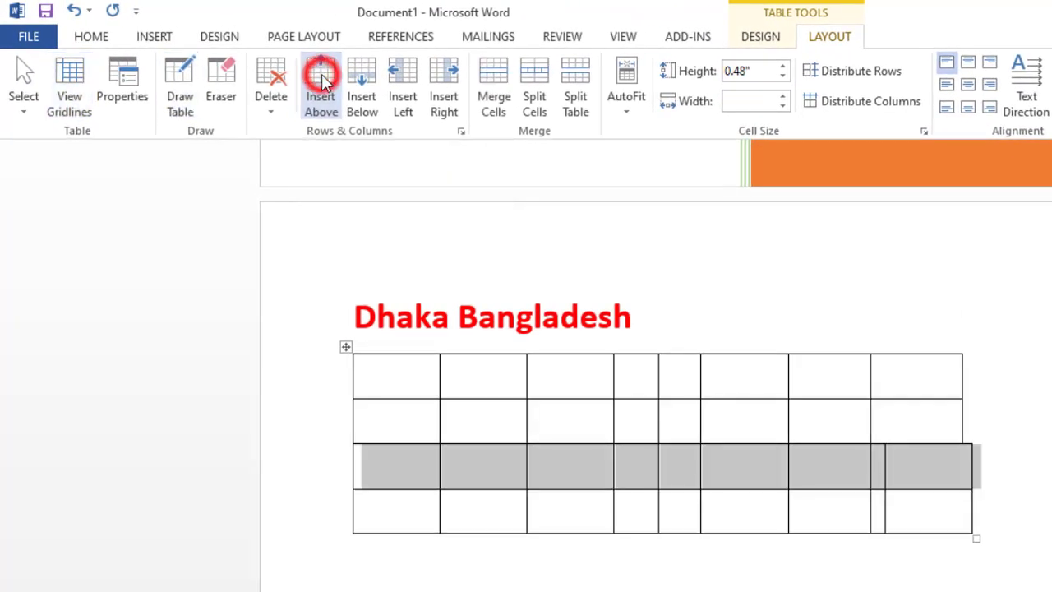
pyautogui.click(404, 78)
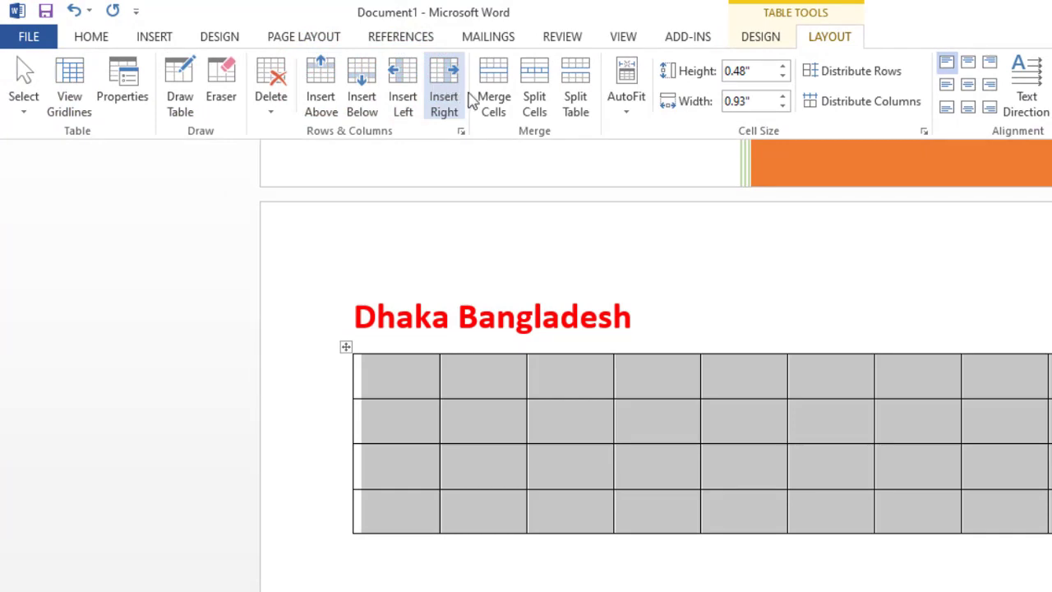
pyautogui.click(492, 100)
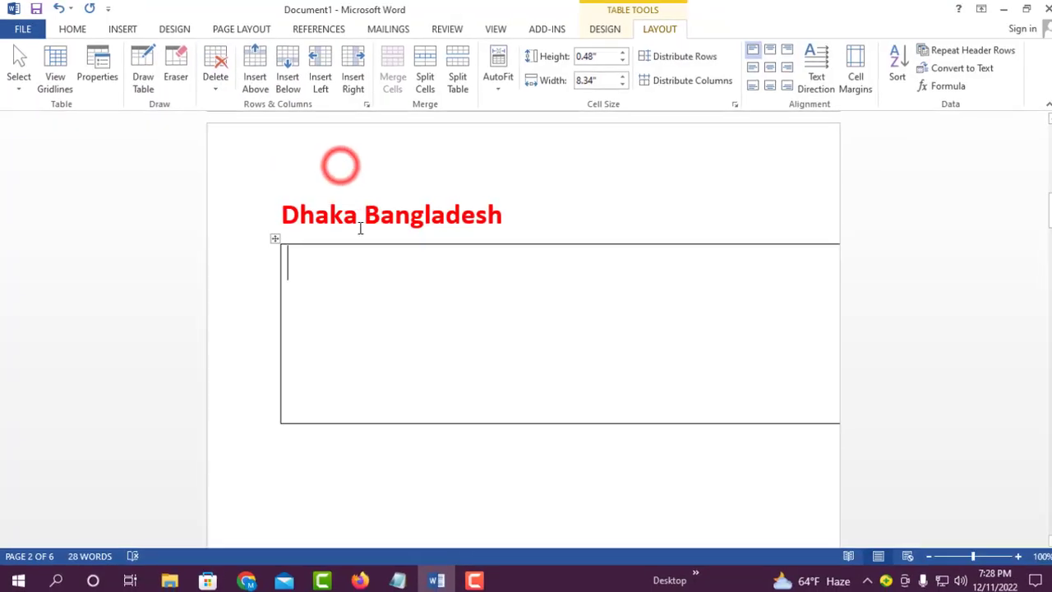
pyautogui.click(380, 252)
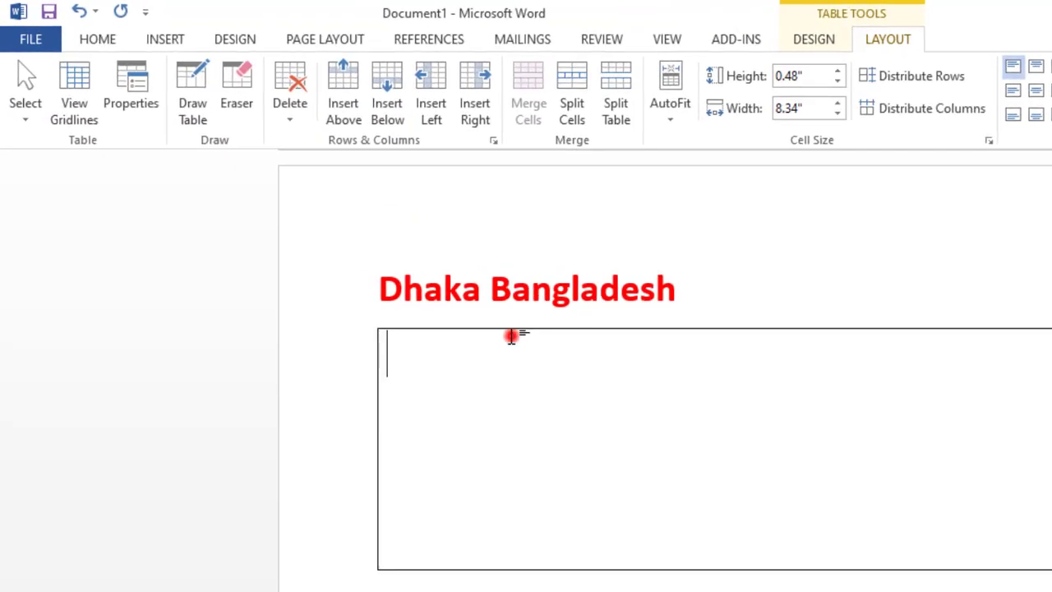
pyautogui.click(294, 94)
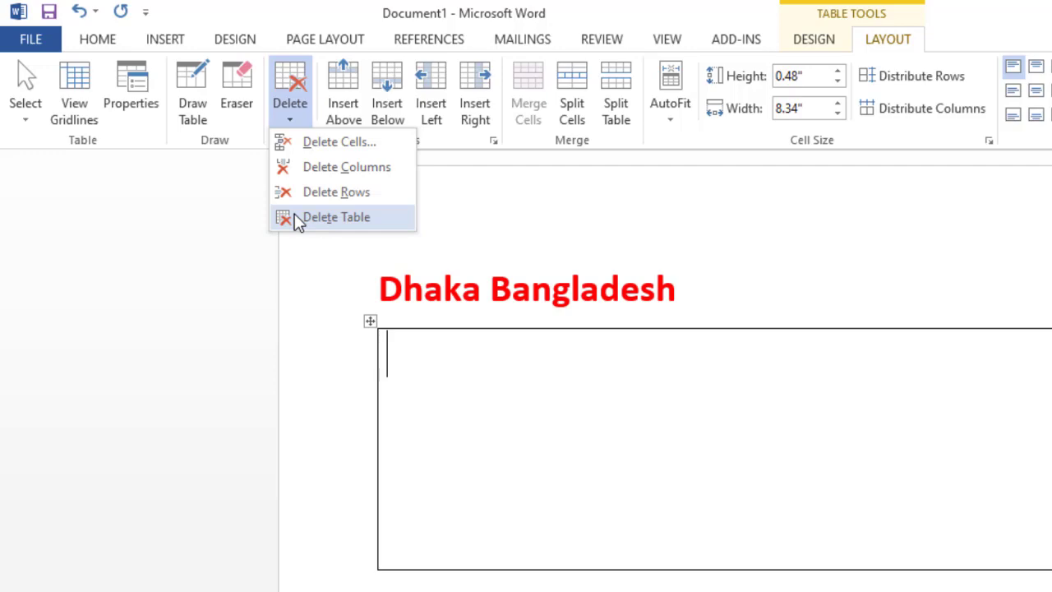
# Delete the old table, insert a 7-column by 3-row table, and type 'Name' in its first cell.
pyautogui.click(322, 219)
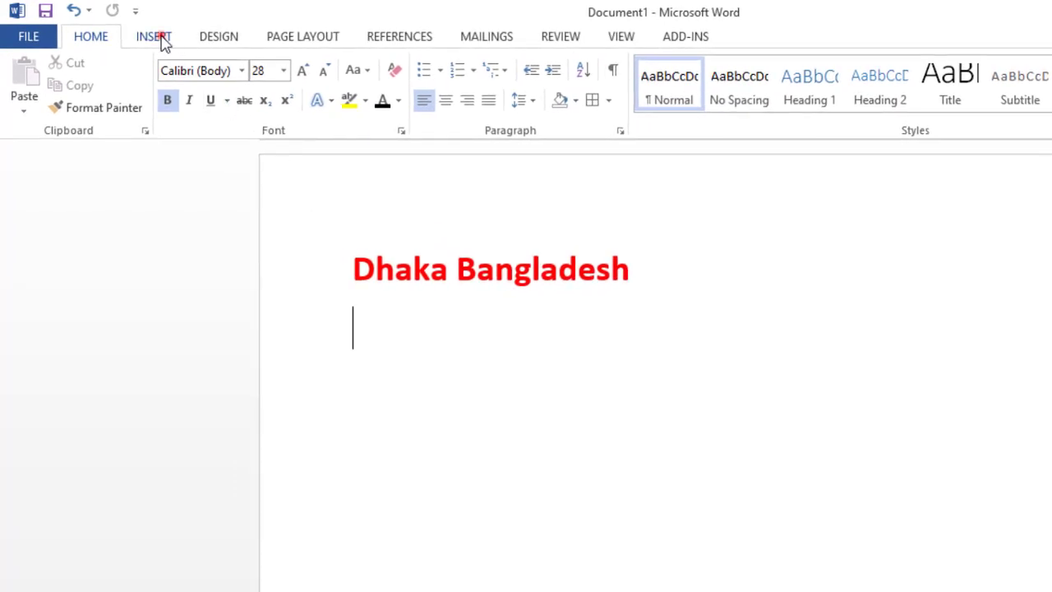
pyautogui.click(158, 37)
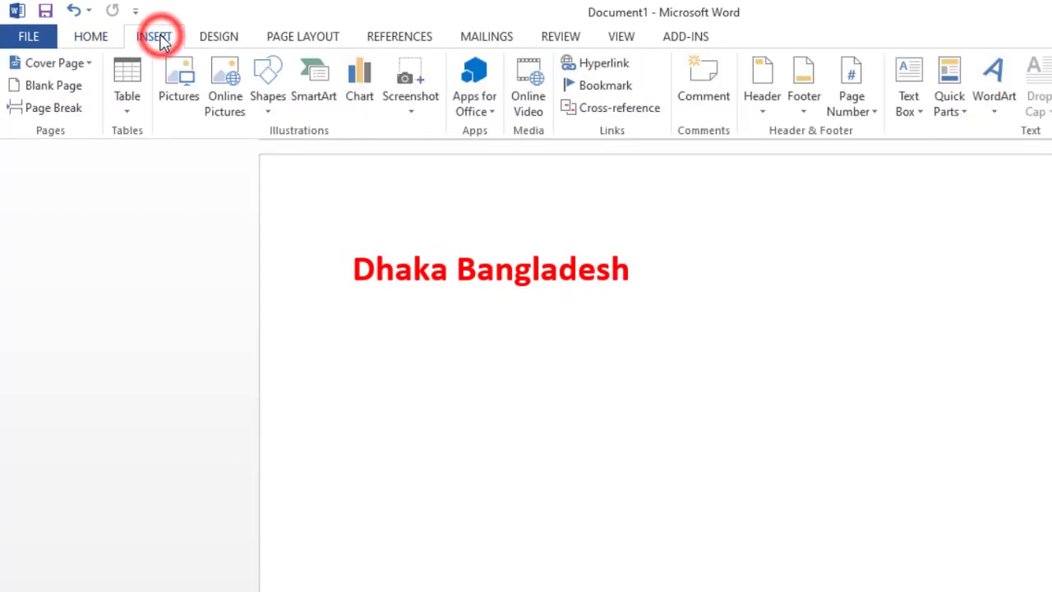
pyautogui.click(129, 97)
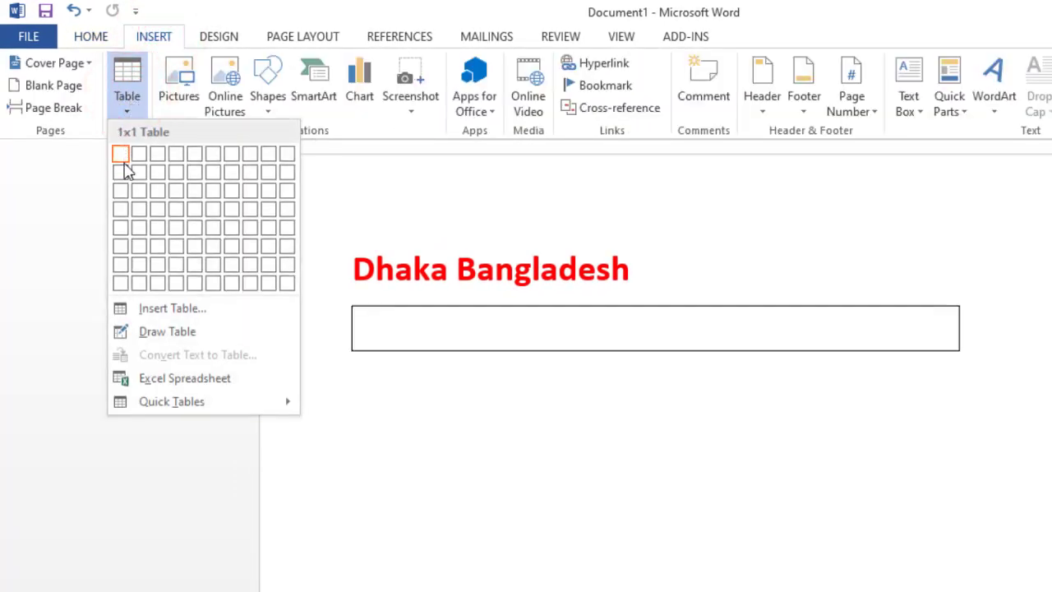
pyautogui.click(237, 196)
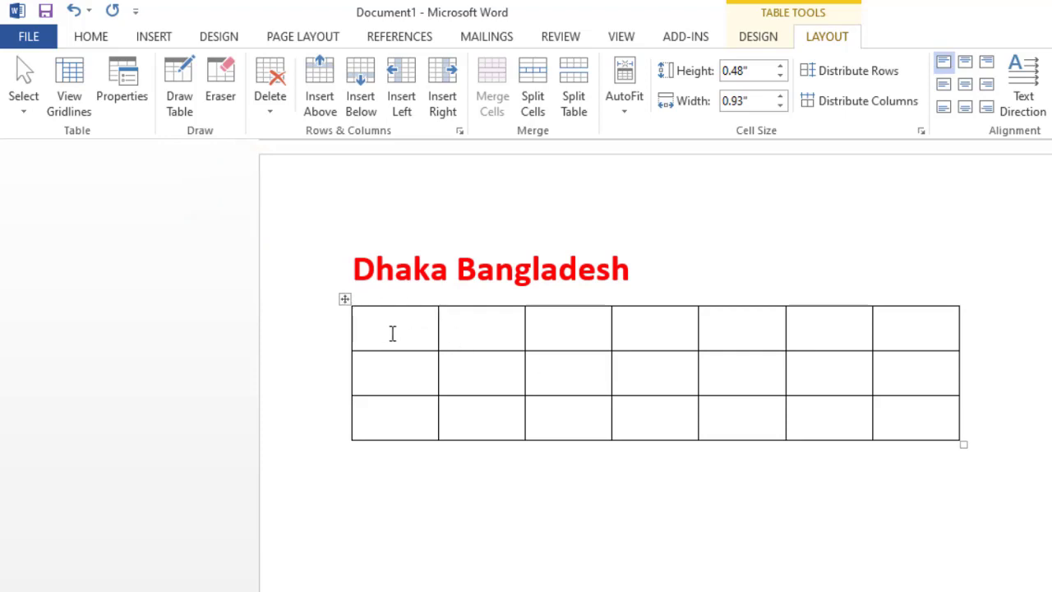
pyautogui.write('Nam')
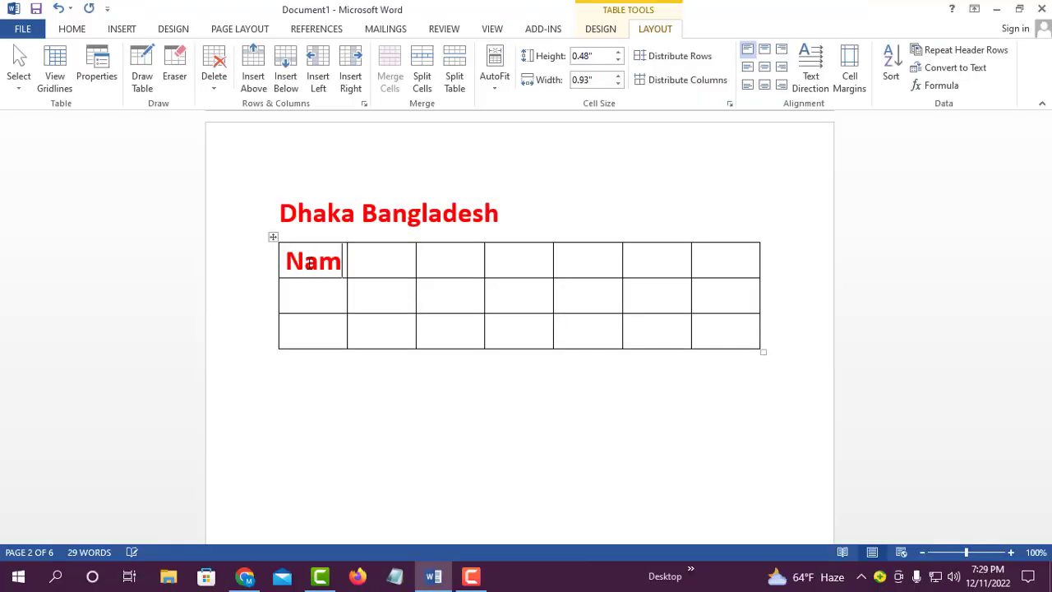
pyautogui.write('e')
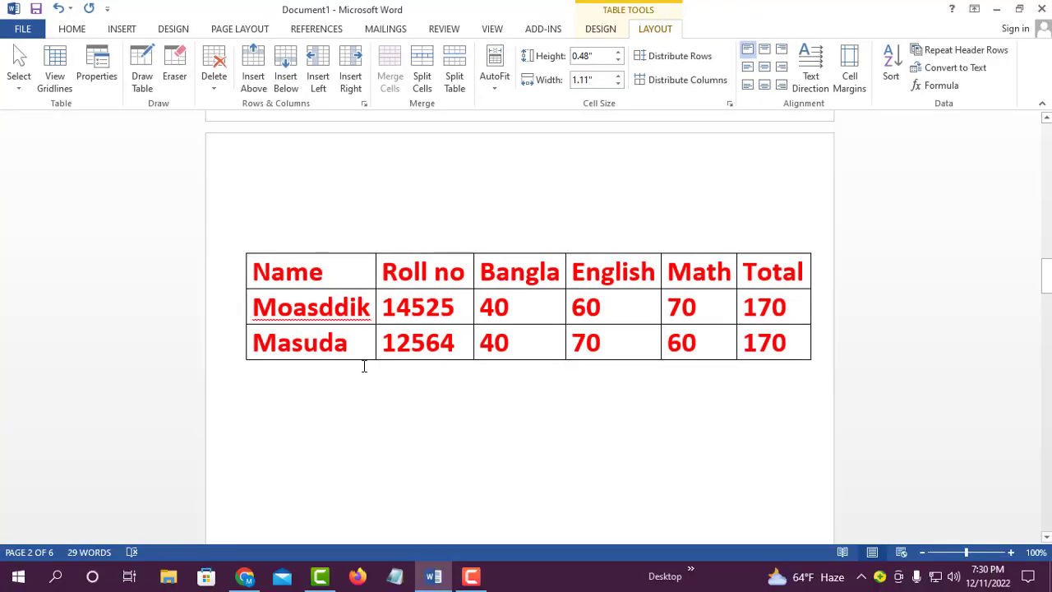
# Review the filled-in headers and student marks, then place the cursor on the line above the table.
pyautogui.scroll(-1, 364, 365)
pyautogui.scroll(2, 365, 365)
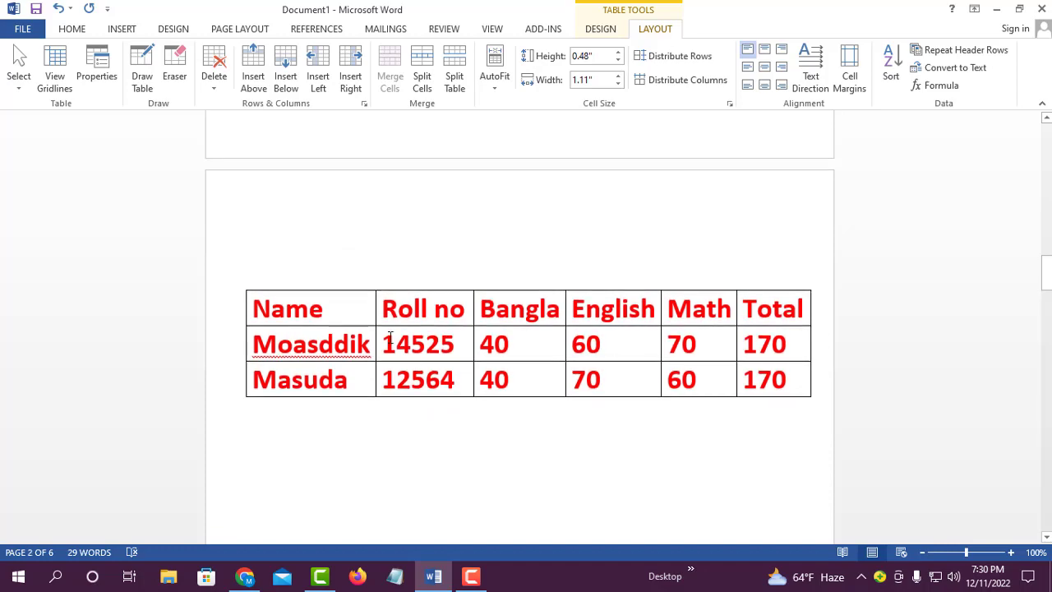
pyautogui.click(682, 254)
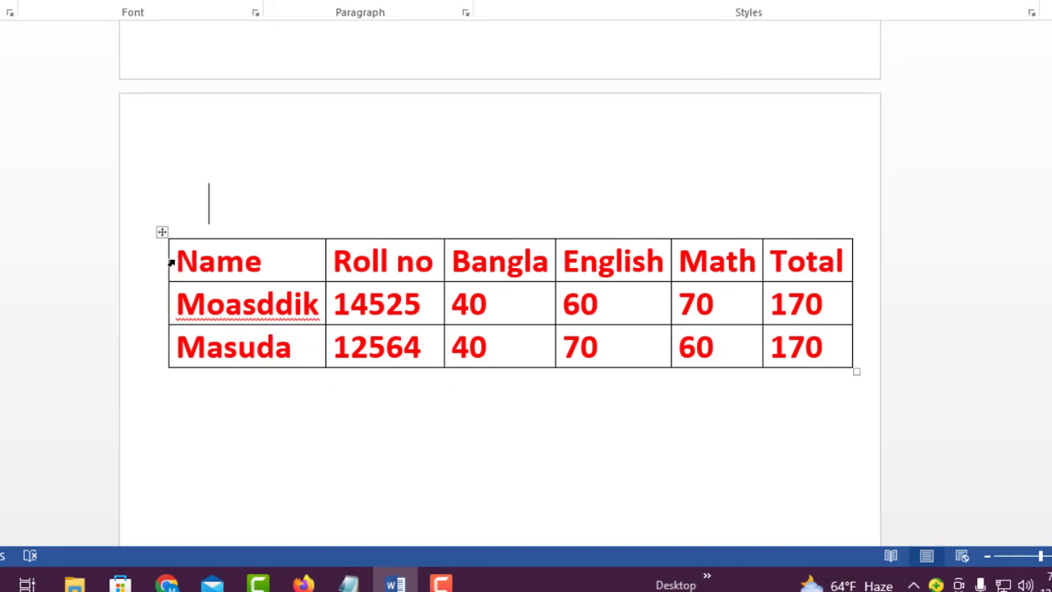
# Format the header labels Name through Total as green italic text with a yellow highlight.
pyautogui.moveTo(182, 261); pyautogui.dragTo(844, 271)
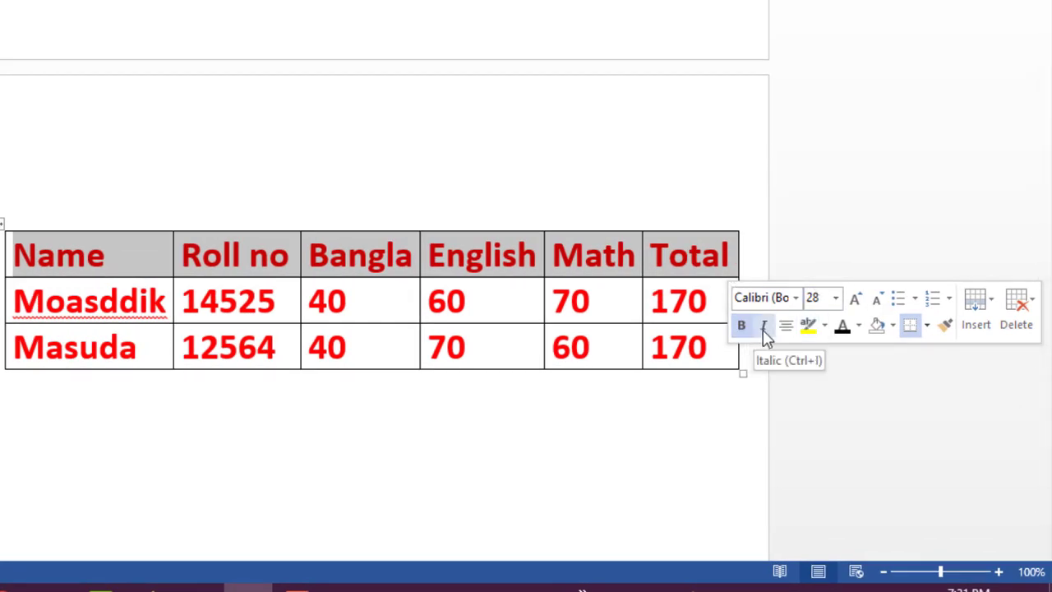
pyautogui.click(764, 327)
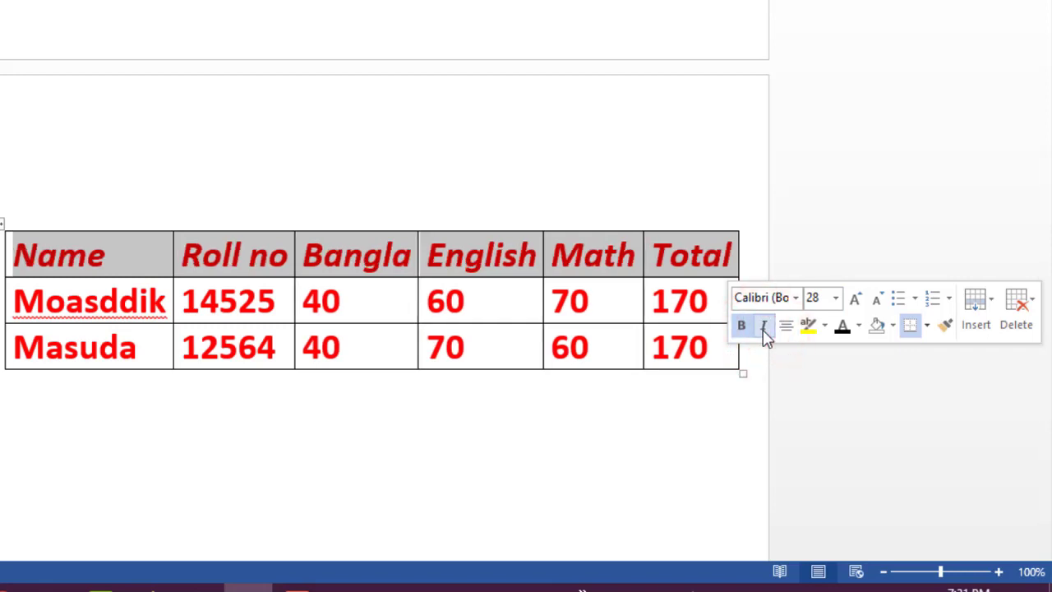
pyautogui.click(860, 327)
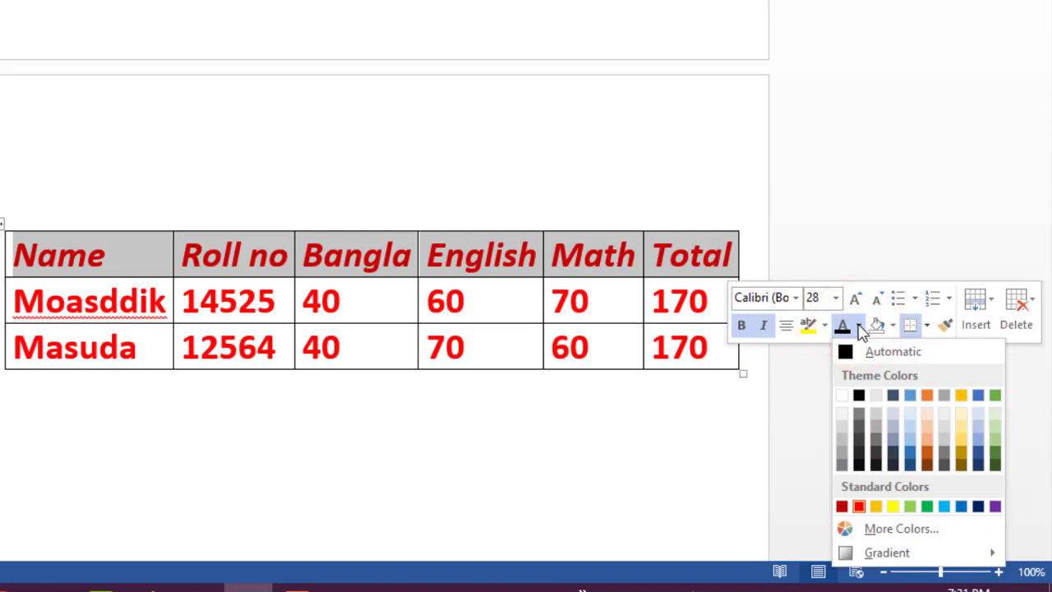
pyautogui.click(925, 508)
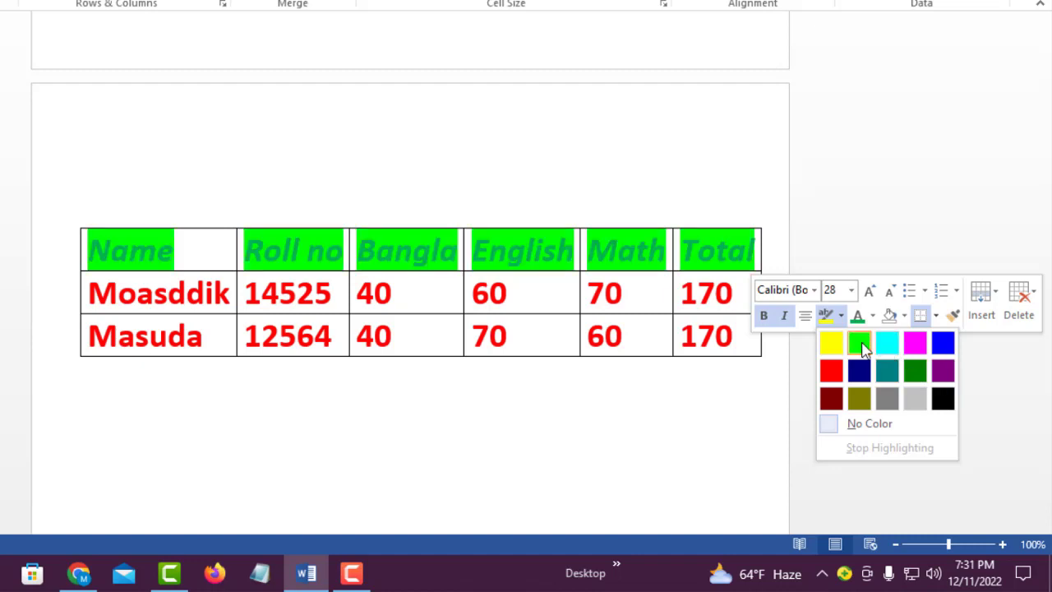
pyautogui.click(831, 345)
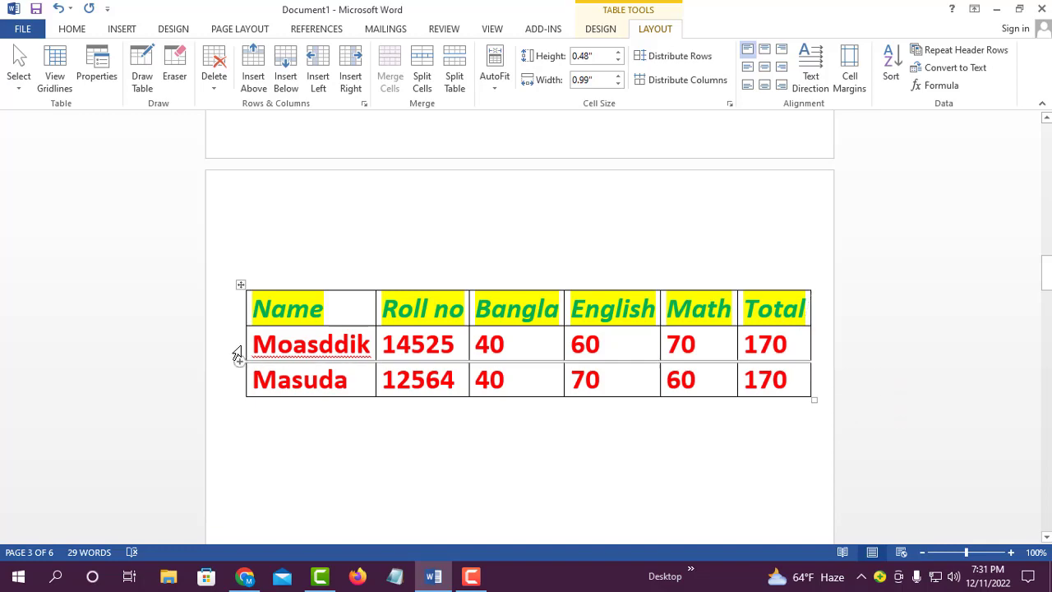
# Change the two student data rows' text from red to Automatic black.
pyautogui.moveTo(257, 344); pyautogui.dragTo(780, 367)
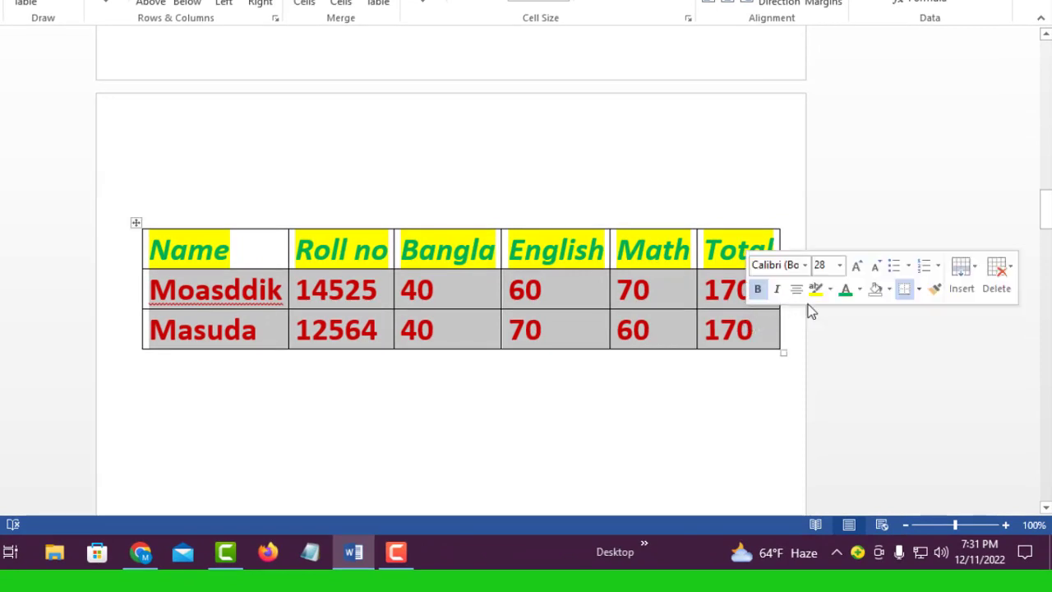
pyautogui.click(859, 289)
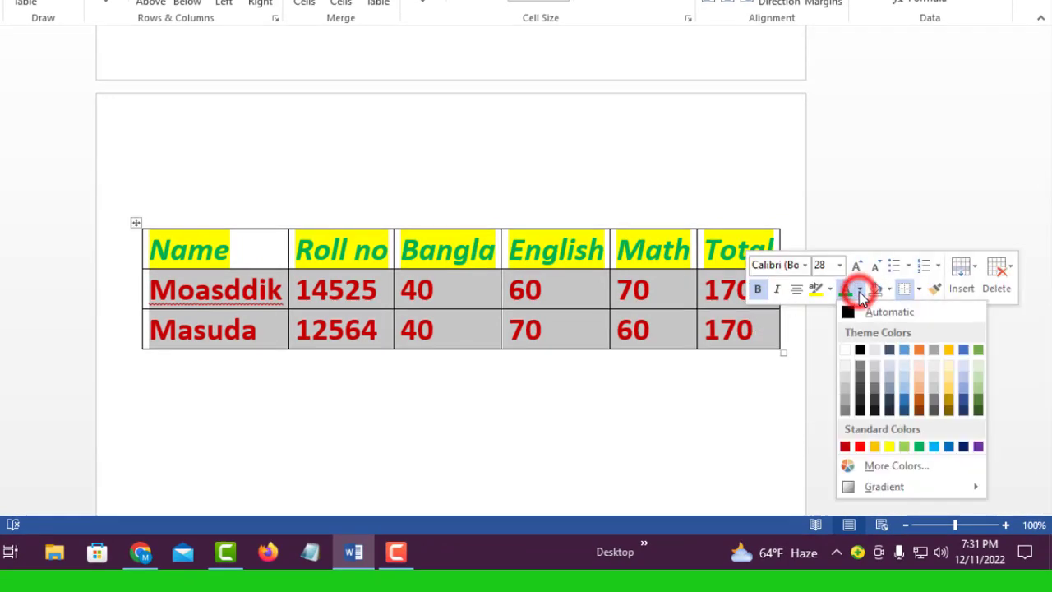
pyautogui.click(849, 310)
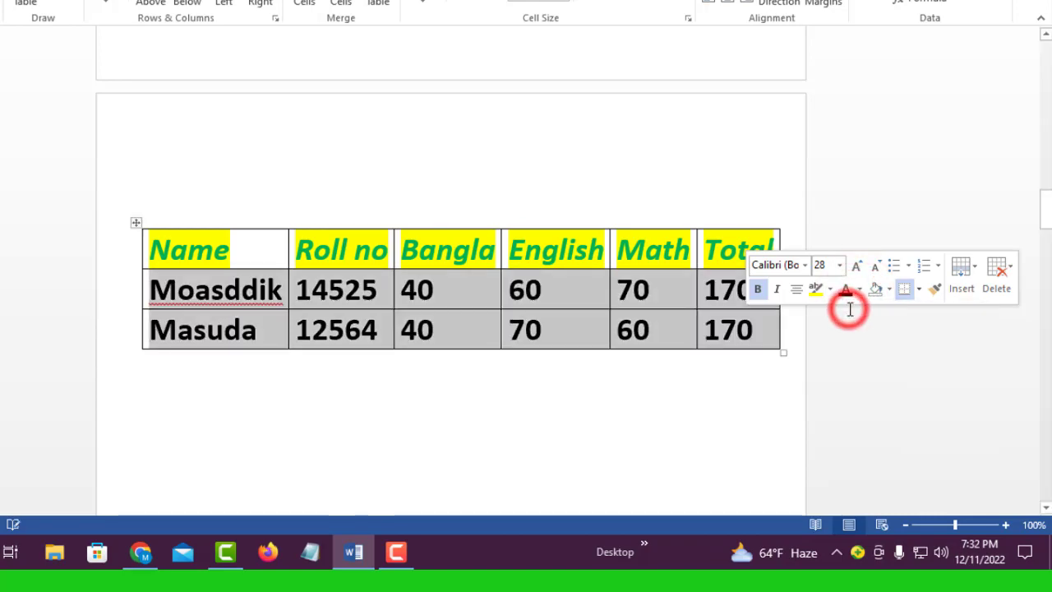
pyautogui.click(919, 291)
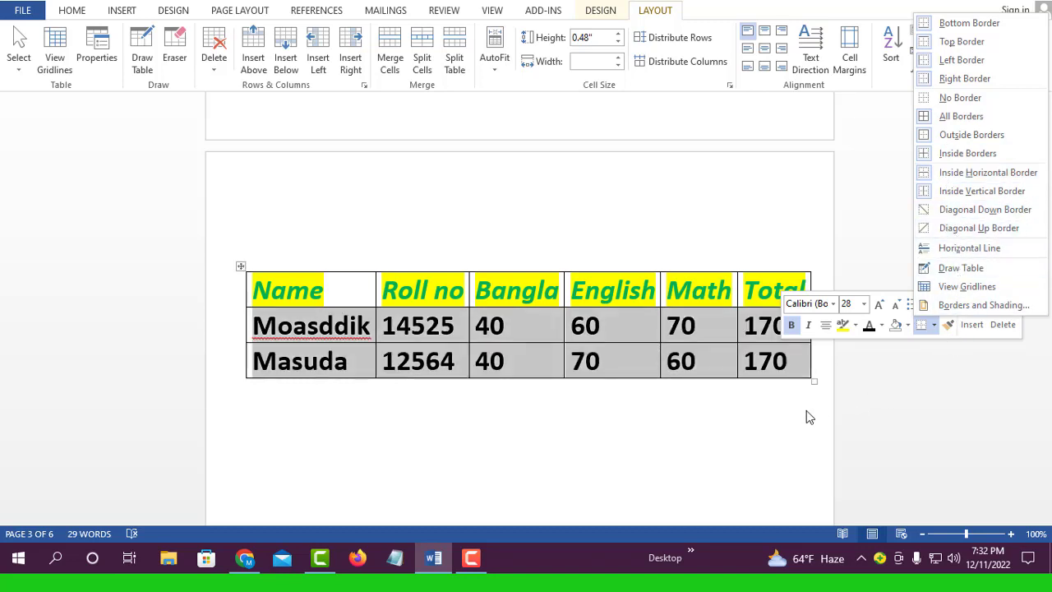
pyautogui.click(391, 269)
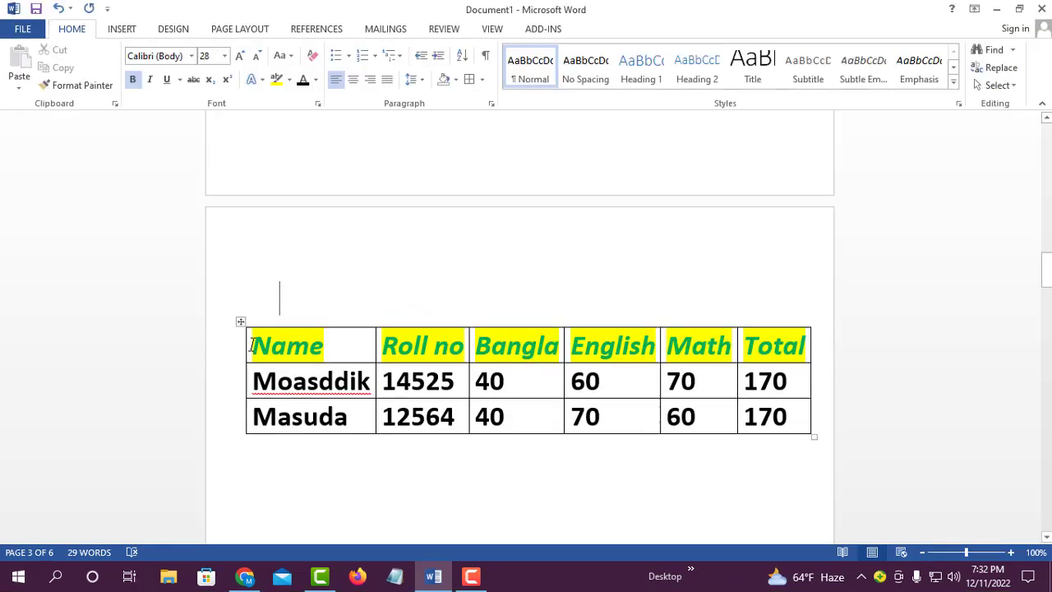
# Centre-align the text in every cell of the marks table.
pyautogui.moveTo(252, 344); pyautogui.dragTo(646, 471)
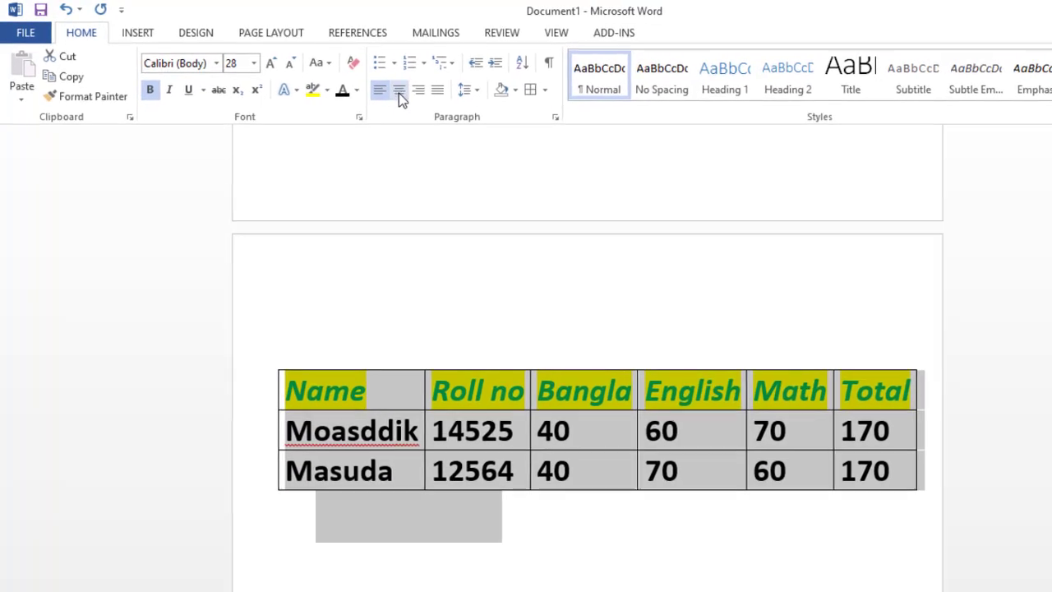
pyautogui.click(399, 92)
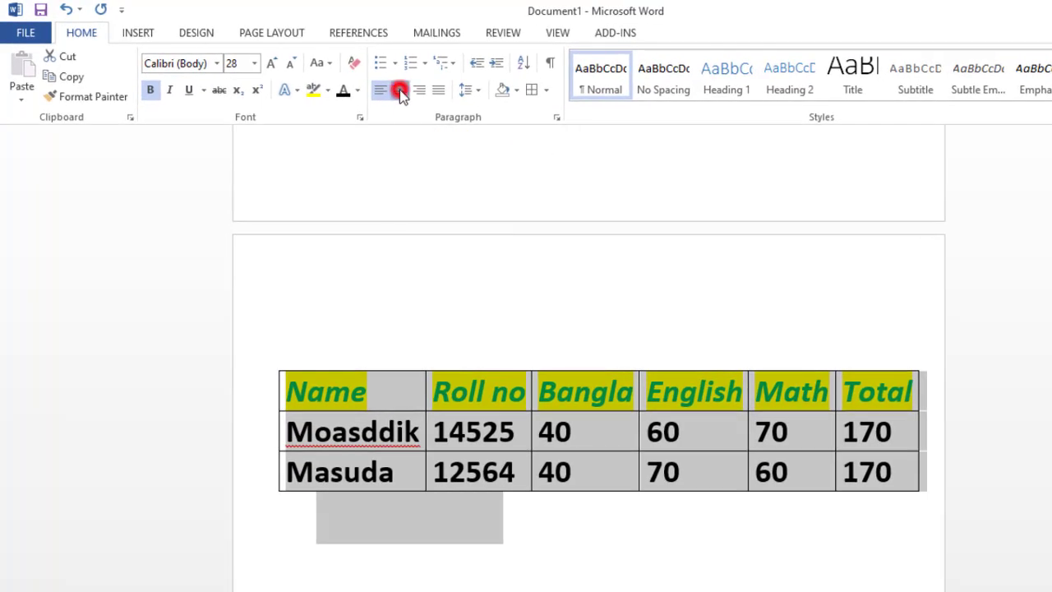
pyautogui.click(567, 308)
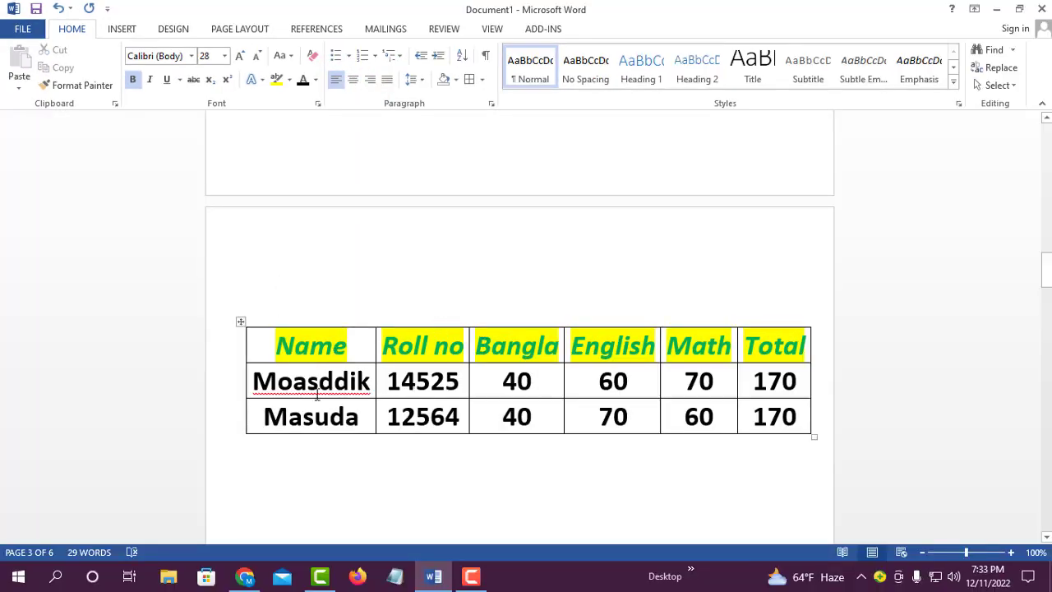
# Fix the first student's misspelled name with Word's spelling suggestion.
pyautogui.rightClick(317, 395)
pyautogui.click(403, 406)
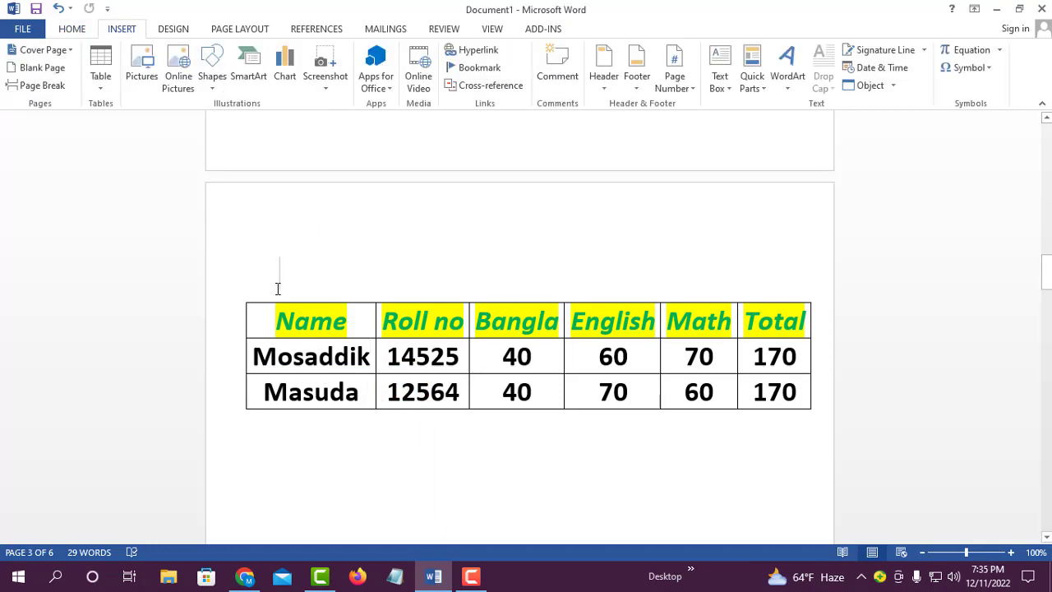
pyautogui.click(265, 319)
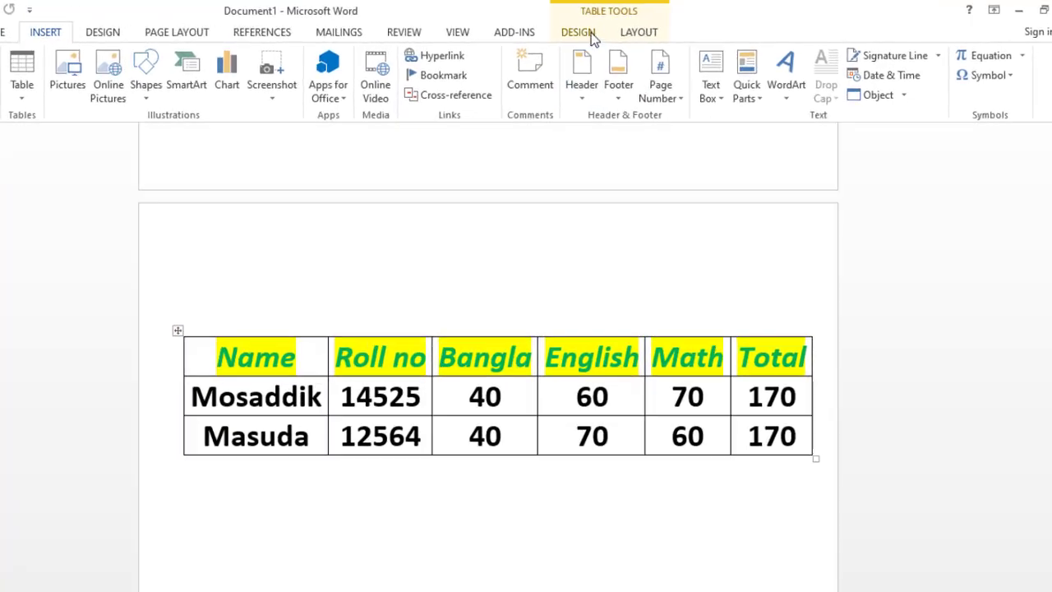
pyautogui.click(555, 39)
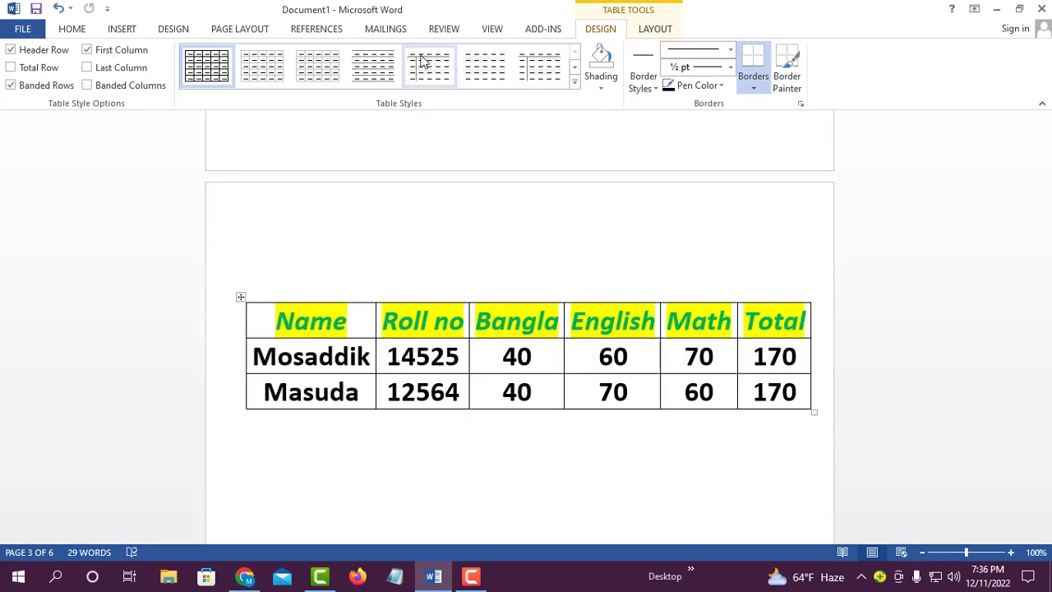
pyautogui.click(575, 83)
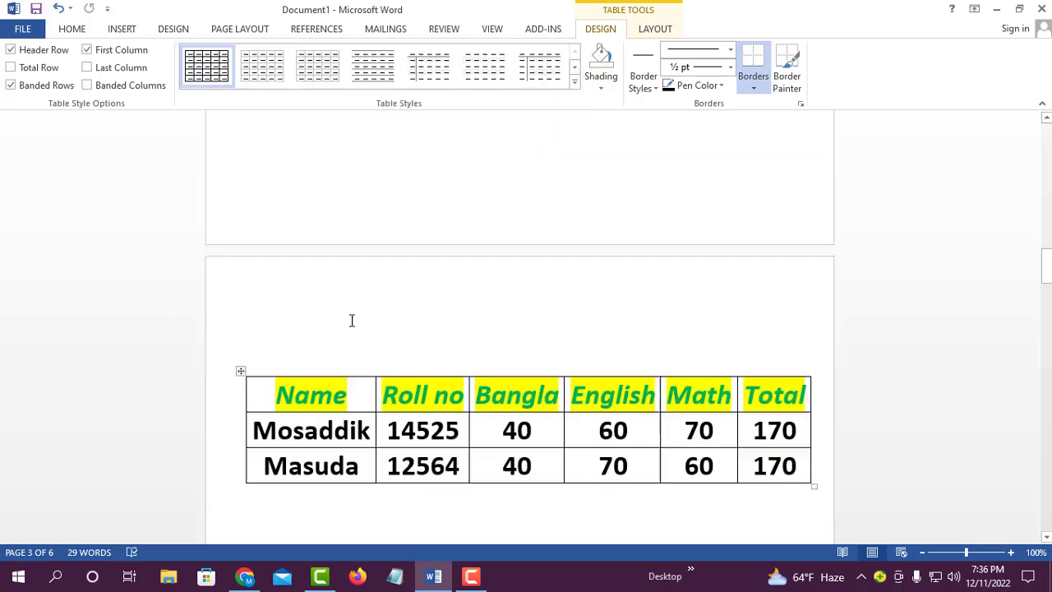
pyautogui.scroll(1, 351, 320)
pyautogui.scroll(-1, 352, 320)
pyautogui.click(650, 30)
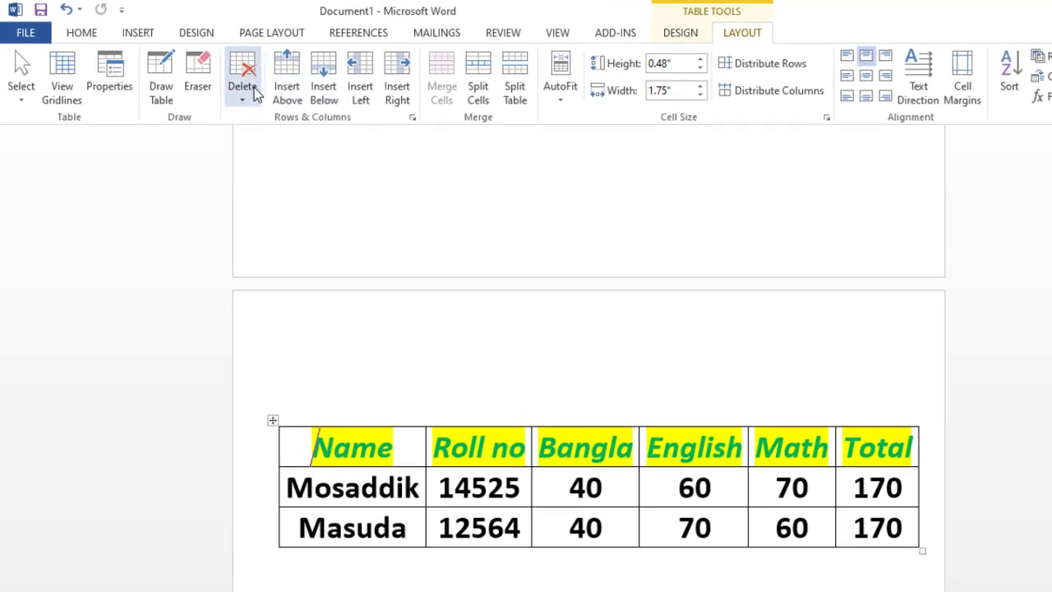
pyautogui.click(251, 95)
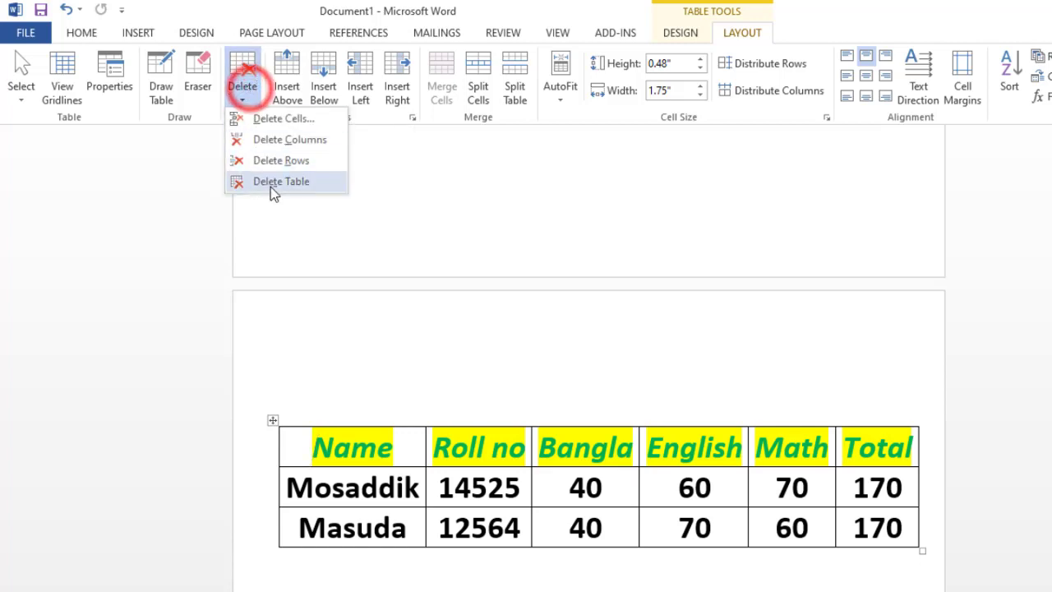
pyautogui.click(395, 381)
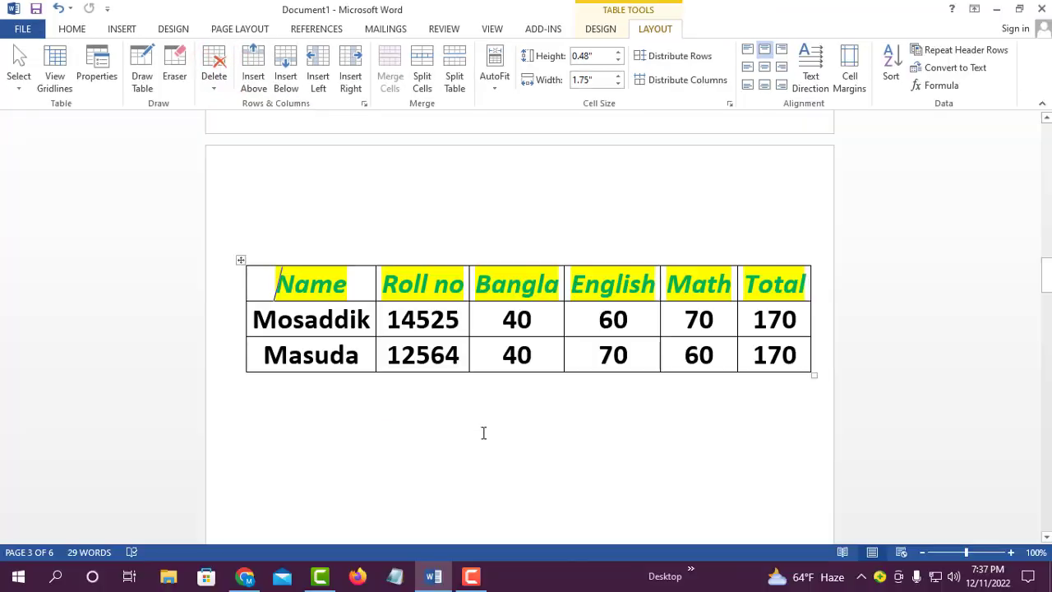
pyautogui.scroll(15, 483, 431)
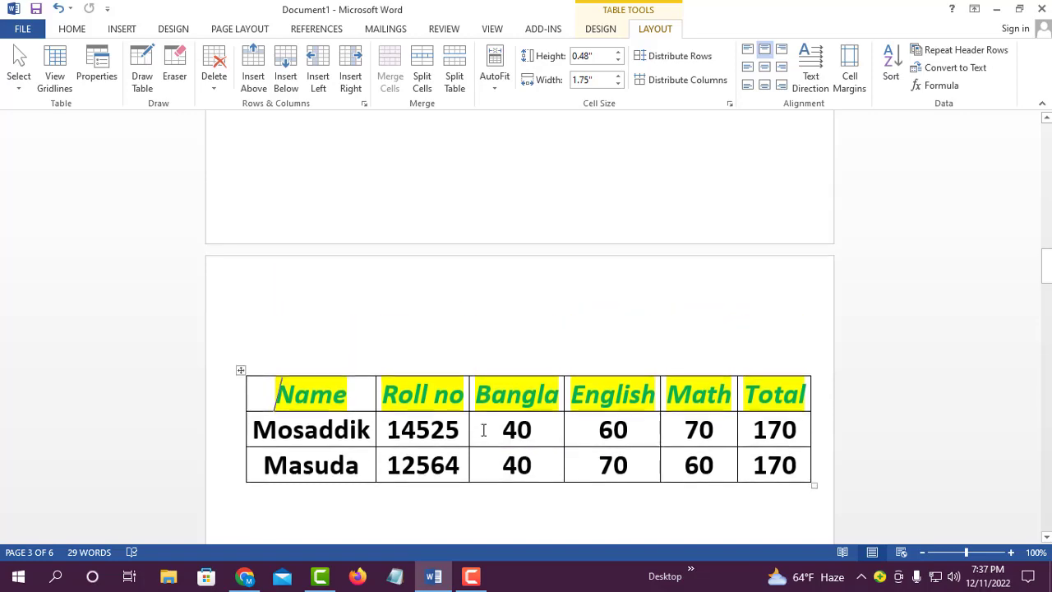
pyautogui.scroll(10, 492, 431)
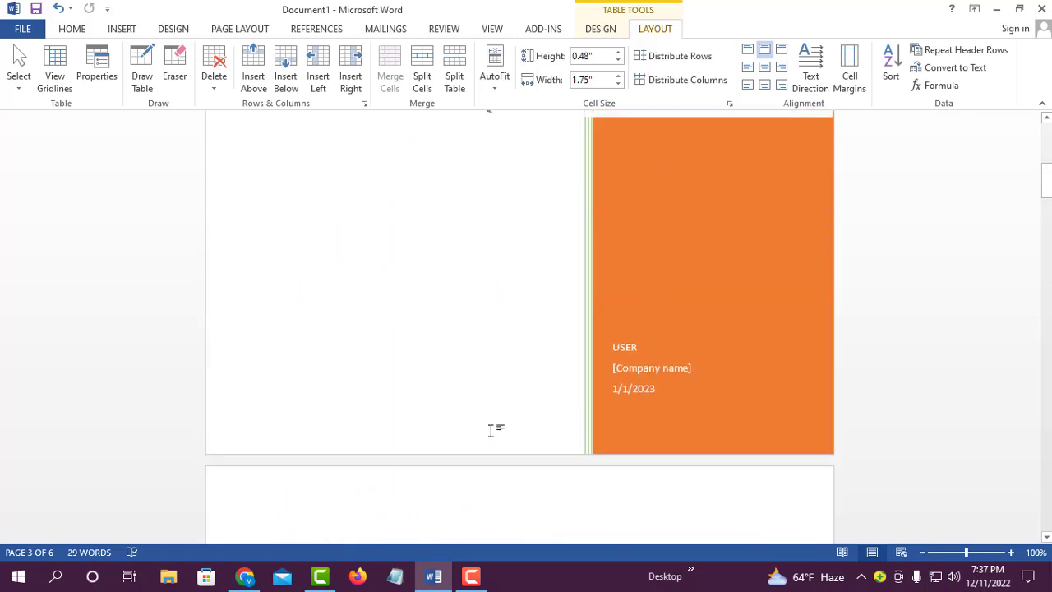
pyautogui.click(122, 28)
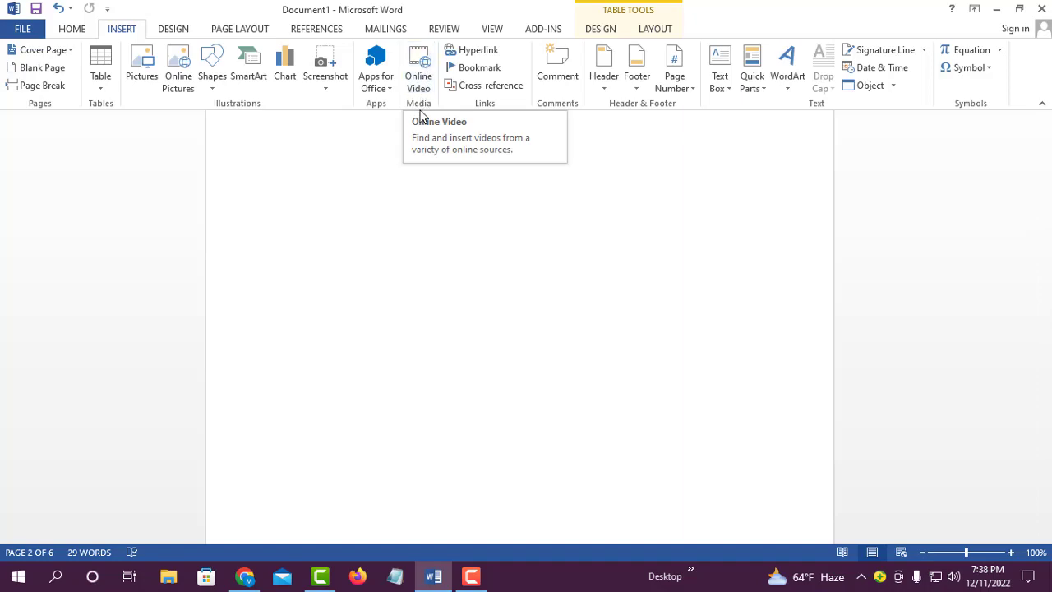
# Embed the WE'RE BACK YouTube video, found by searching 'video', into the Name cell.
pyautogui.click(423, 77)
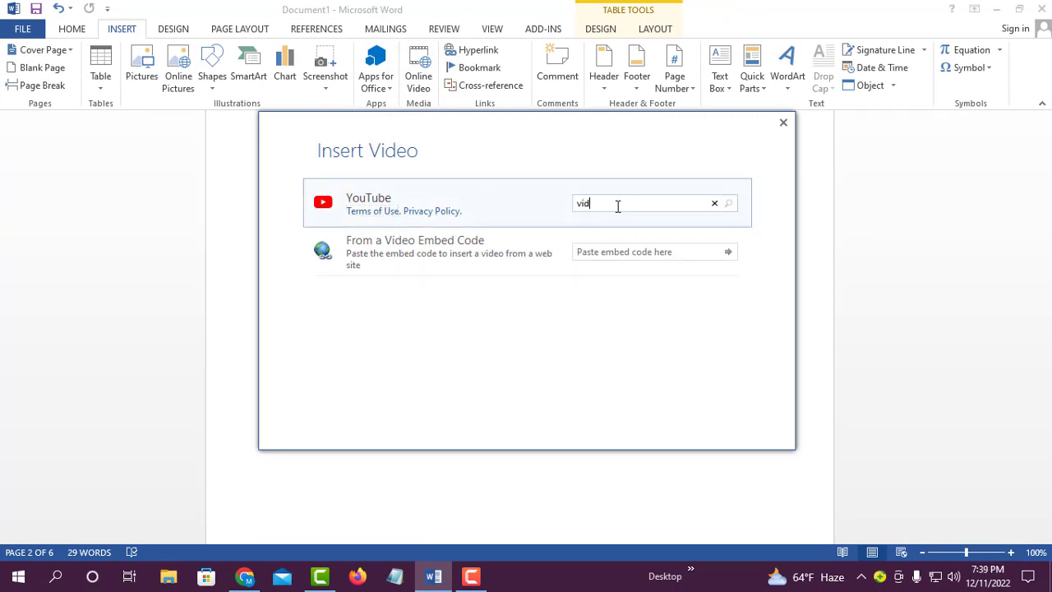
pyautogui.write('o')
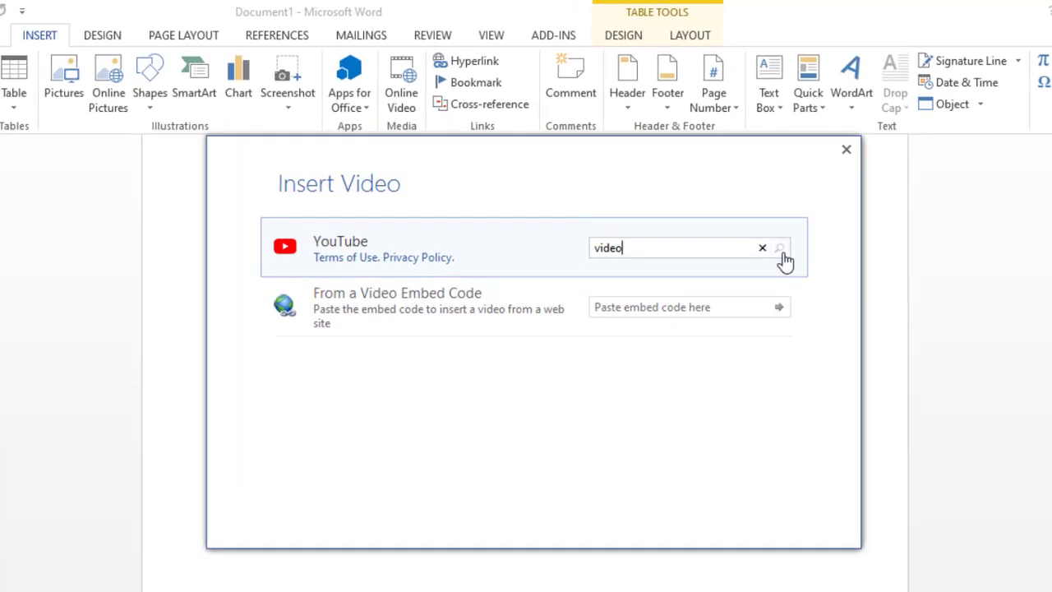
pyautogui.click(730, 208)
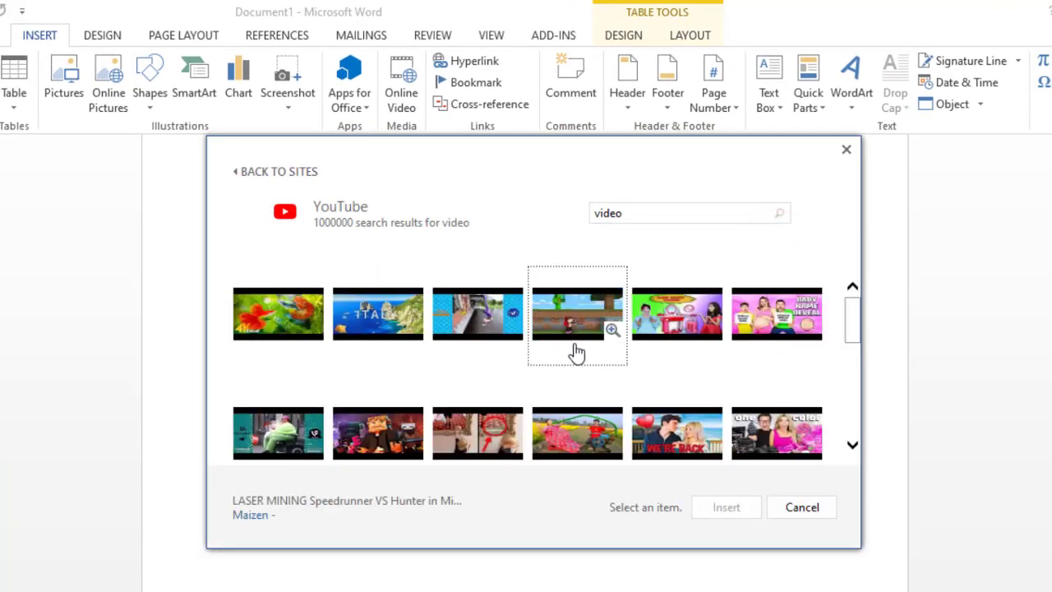
pyautogui.scroll(-2, 528, 353)
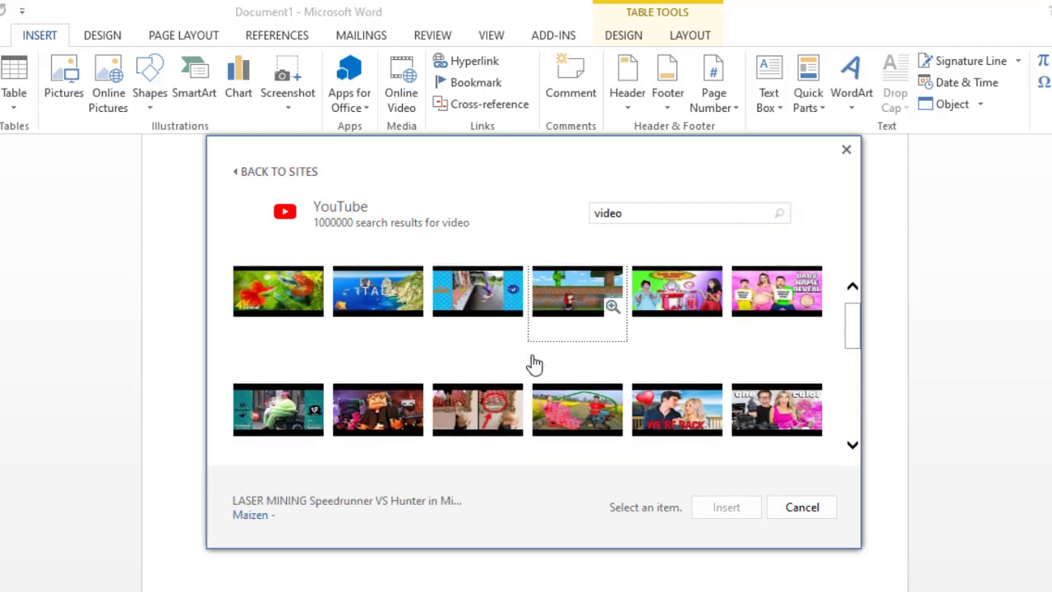
pyautogui.scroll(1, 517, 382)
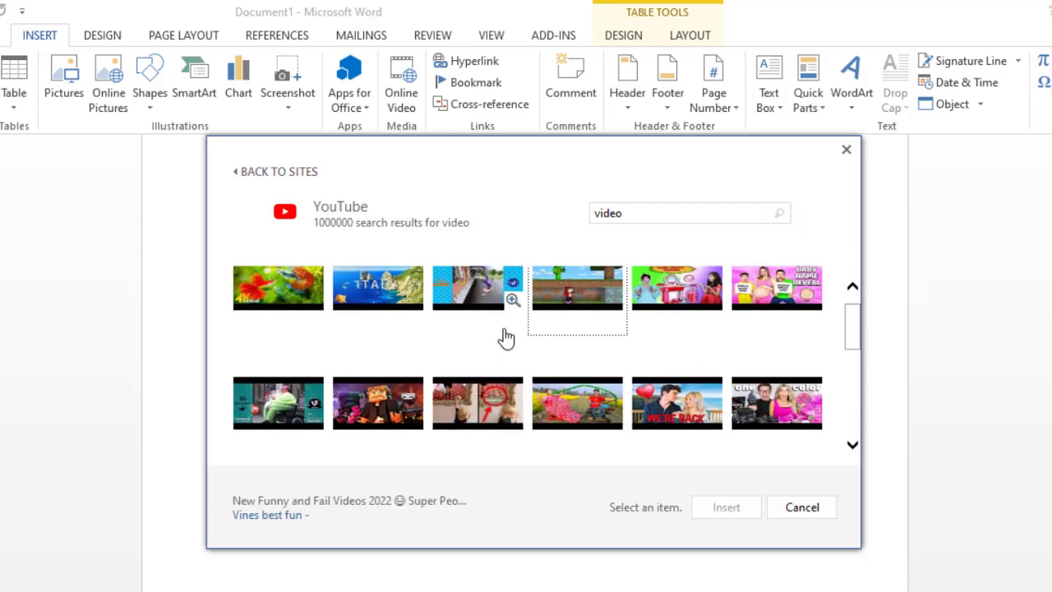
pyautogui.scroll(-1, 754, 330)
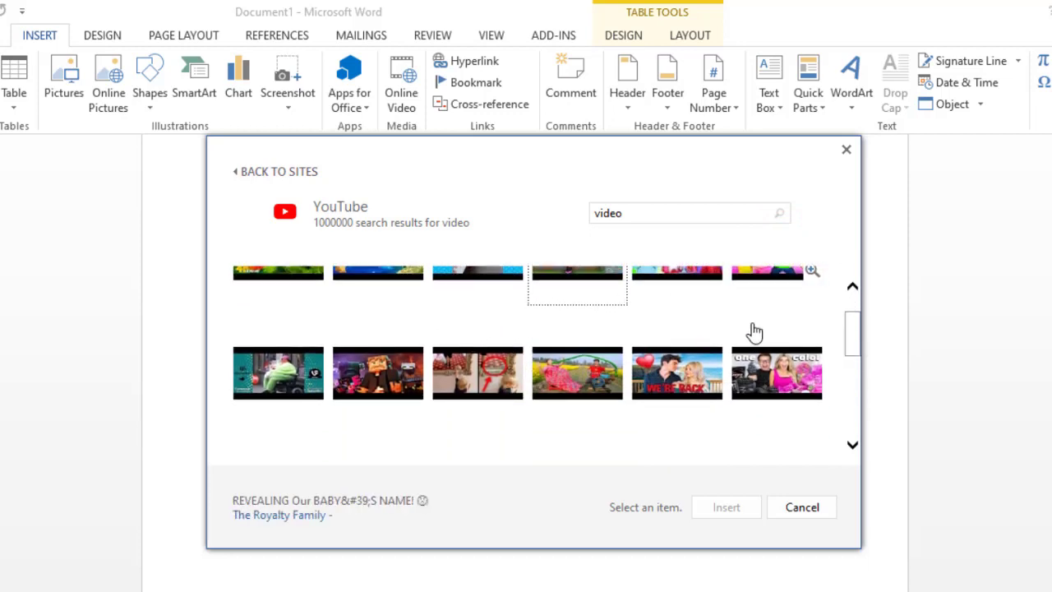
pyautogui.click(684, 376)
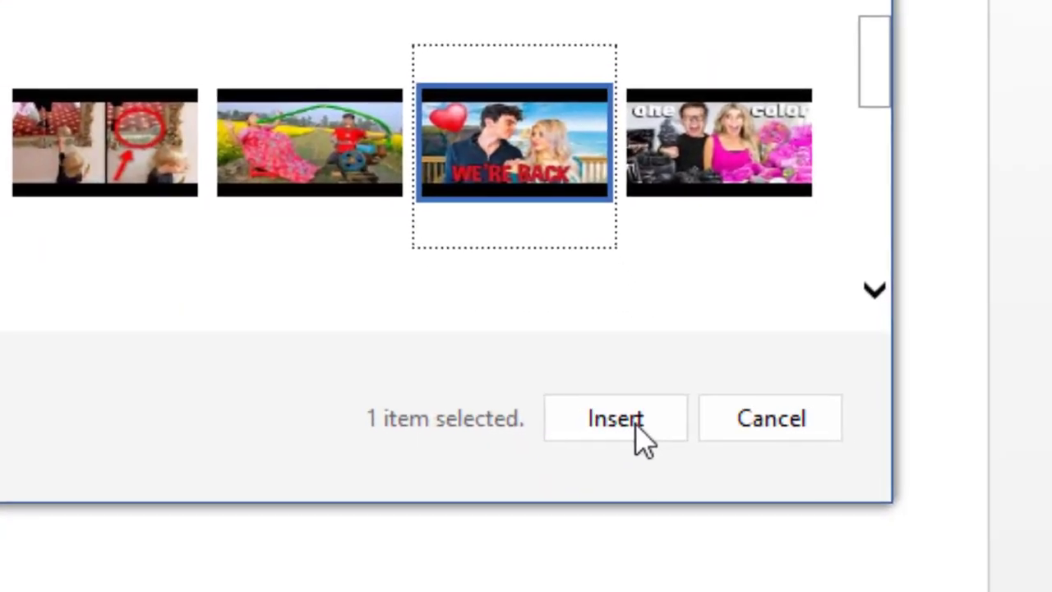
pyautogui.click(727, 507)
pyautogui.scroll(-1, 693, 420)
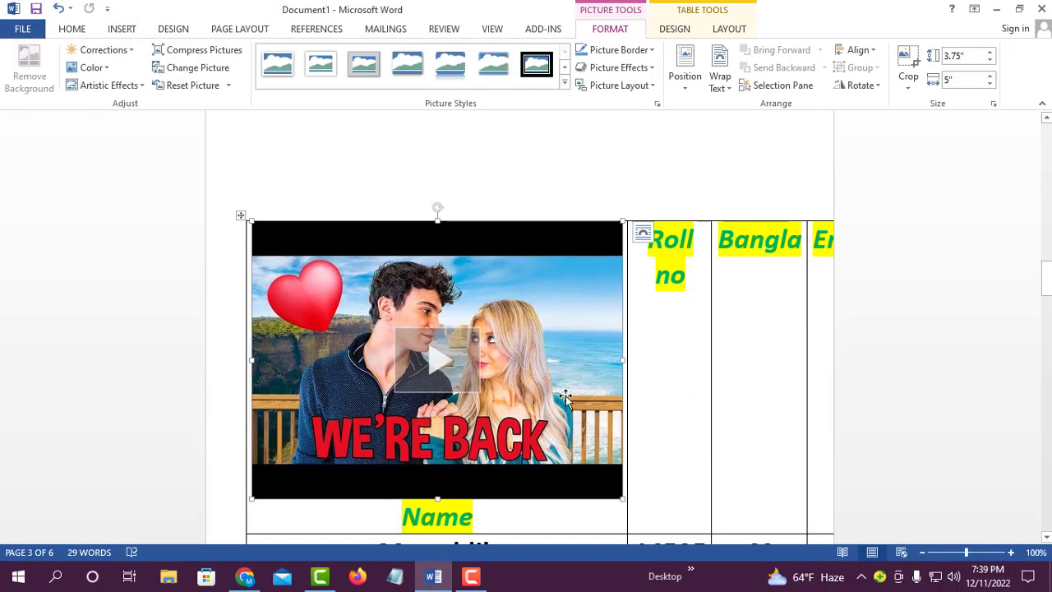
# Set the video to In Front of Text, drag it below the marks table, and play it.
pyautogui.scroll(-4, 562, 393)
pyautogui.scroll(5, 562, 393)
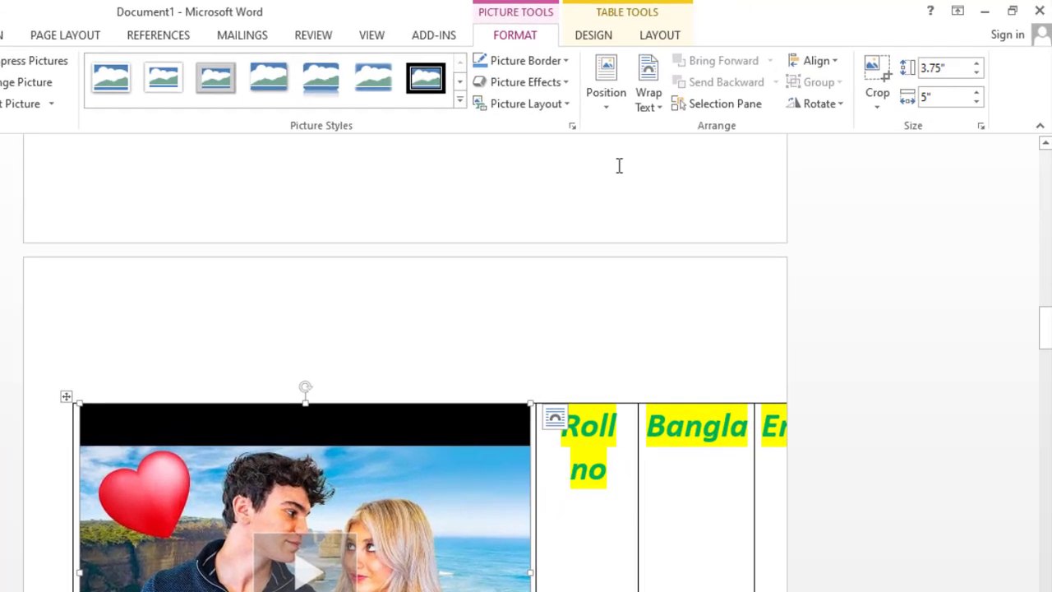
pyautogui.click(723, 87)
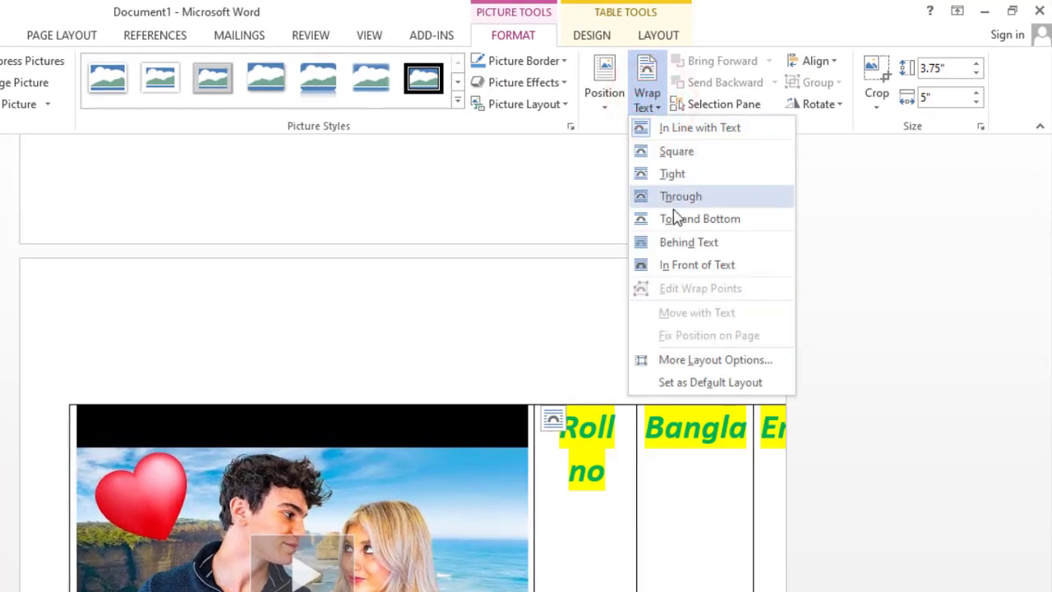
pyautogui.click(696, 265)
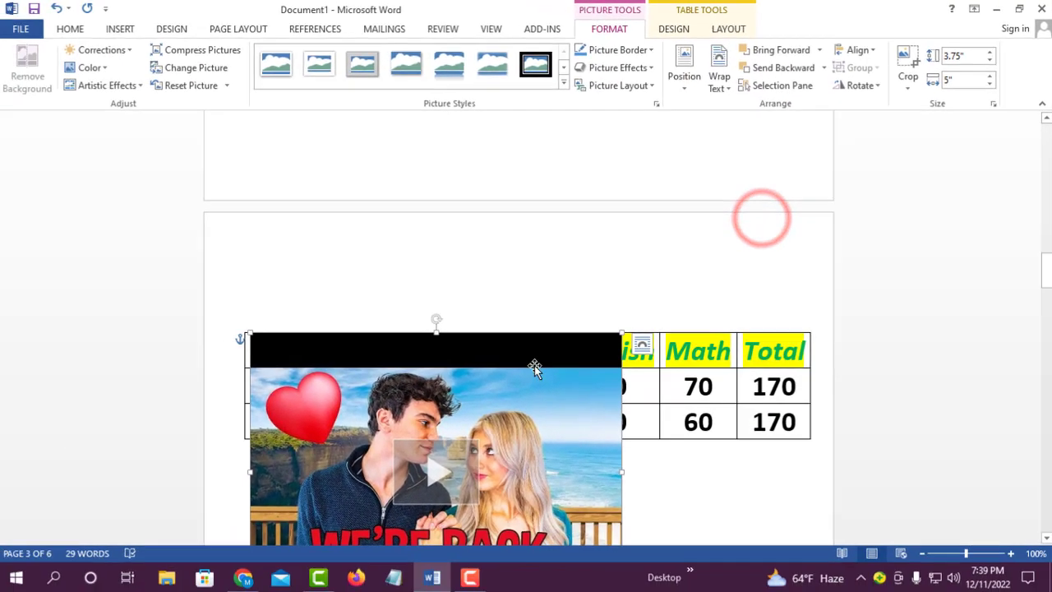
pyautogui.moveTo(534, 365); pyautogui.dragTo(560, 243)
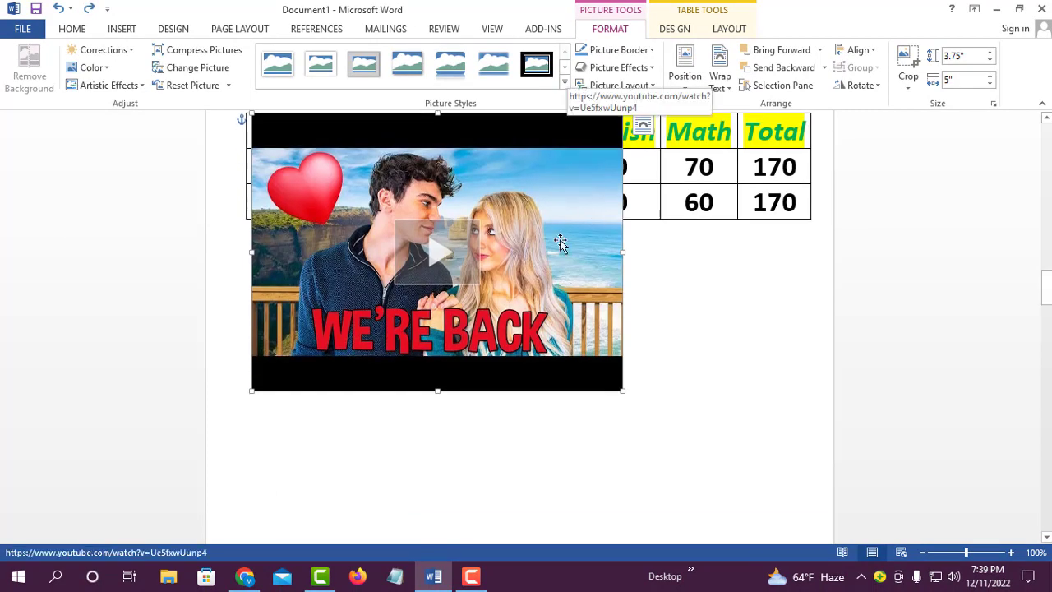
pyautogui.moveTo(513, 127); pyautogui.dragTo(544, 289)
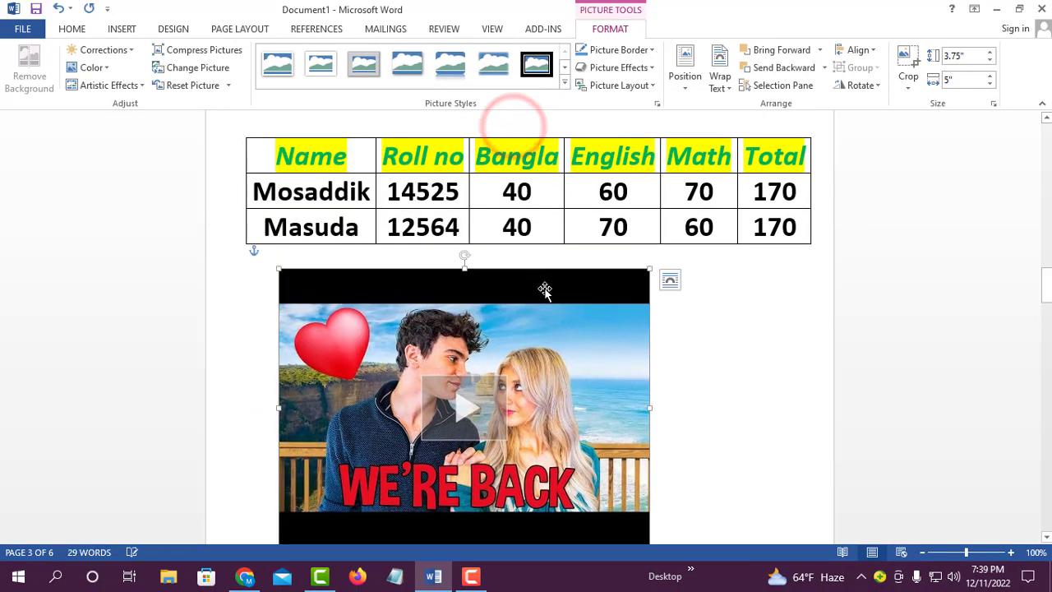
pyautogui.click(457, 409)
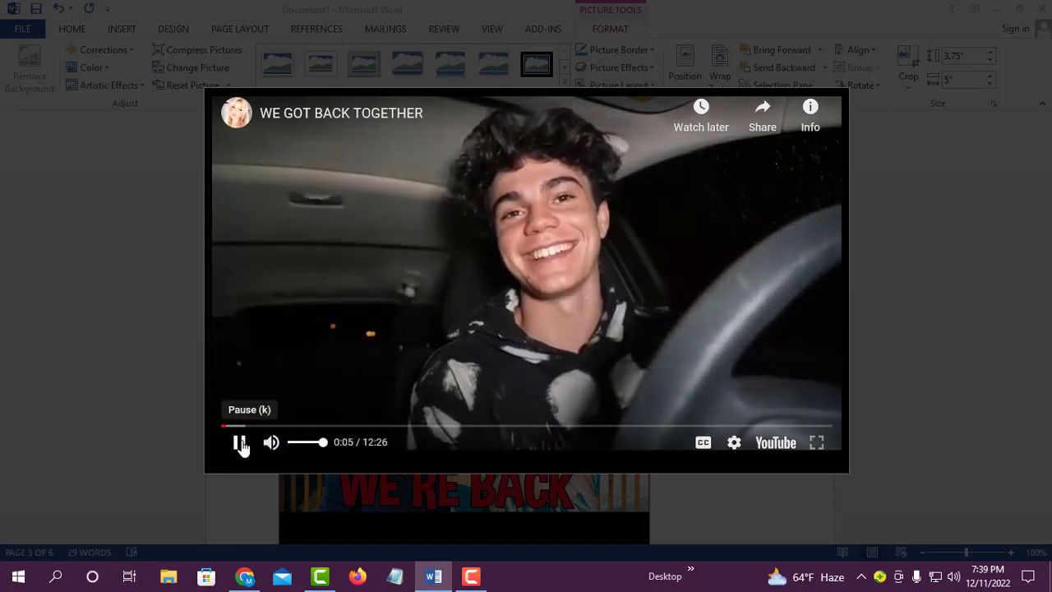
# Pause the video at 0:06 and close the player overlay.
pyautogui.click(240, 444)
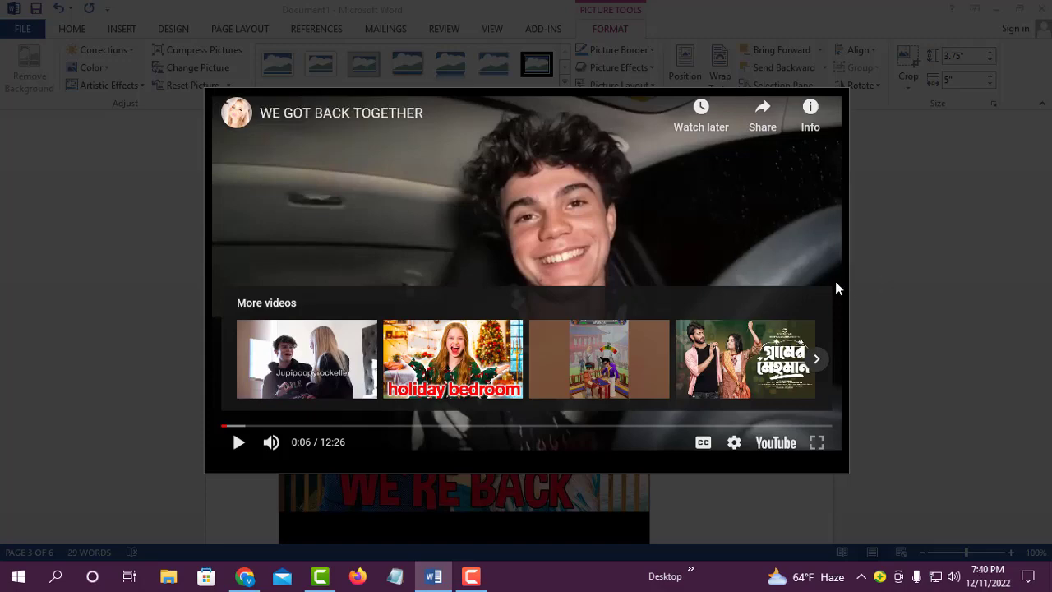
pyautogui.click(958, 210)
pyautogui.scroll(-3, 455, 344)
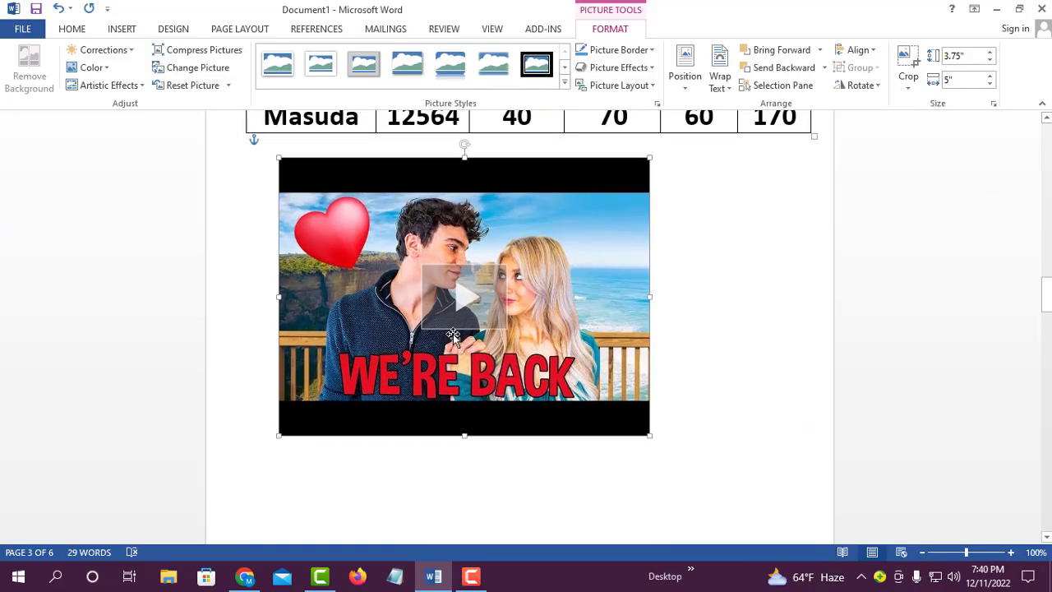
pyautogui.scroll(15, 495, 179)
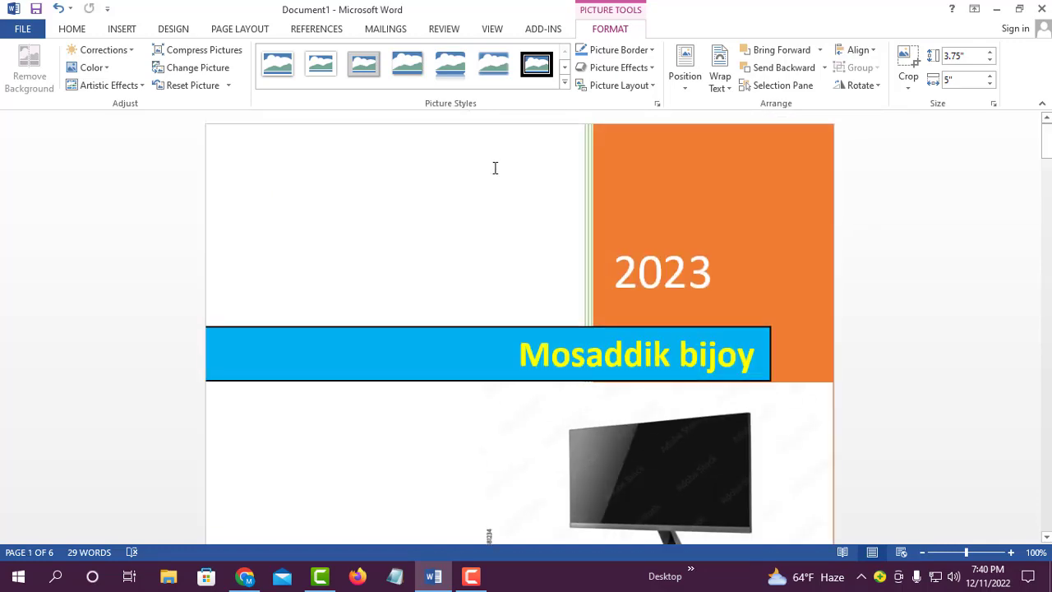
pyautogui.scroll(-20, 510, 214)
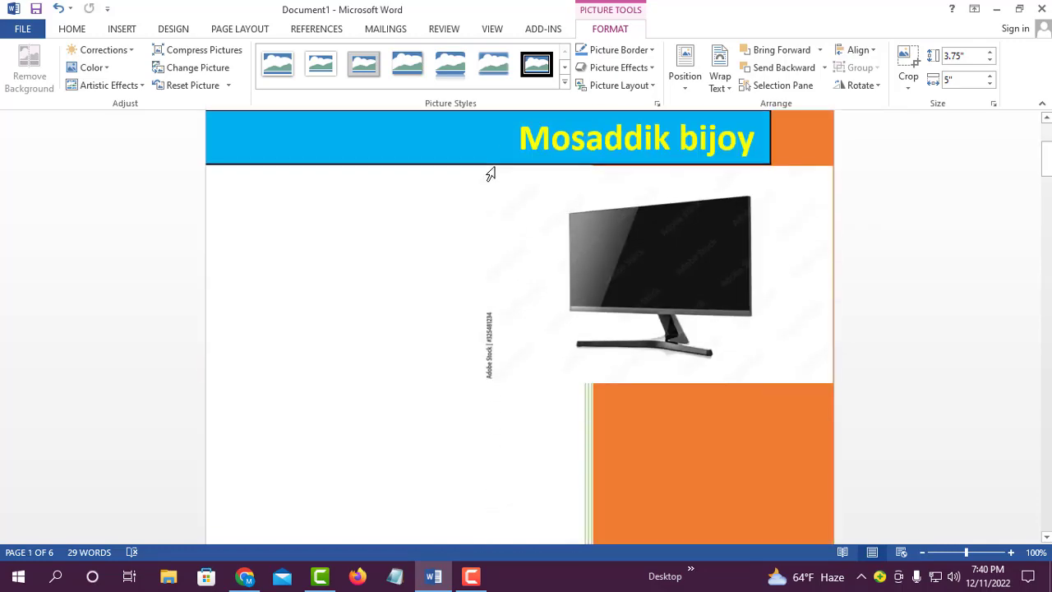
pyautogui.scroll(-15, 534, 284)
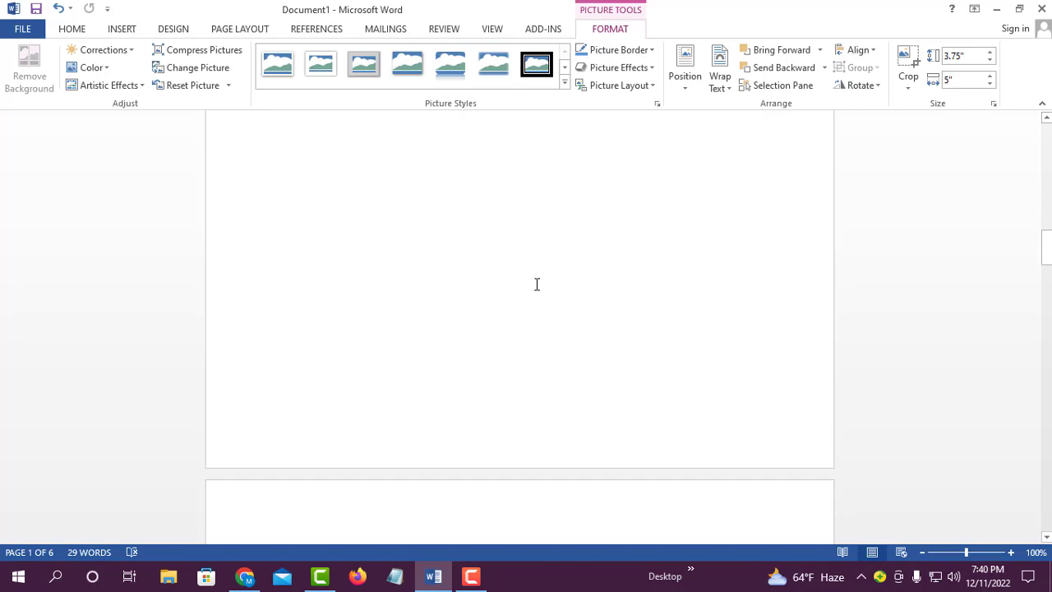